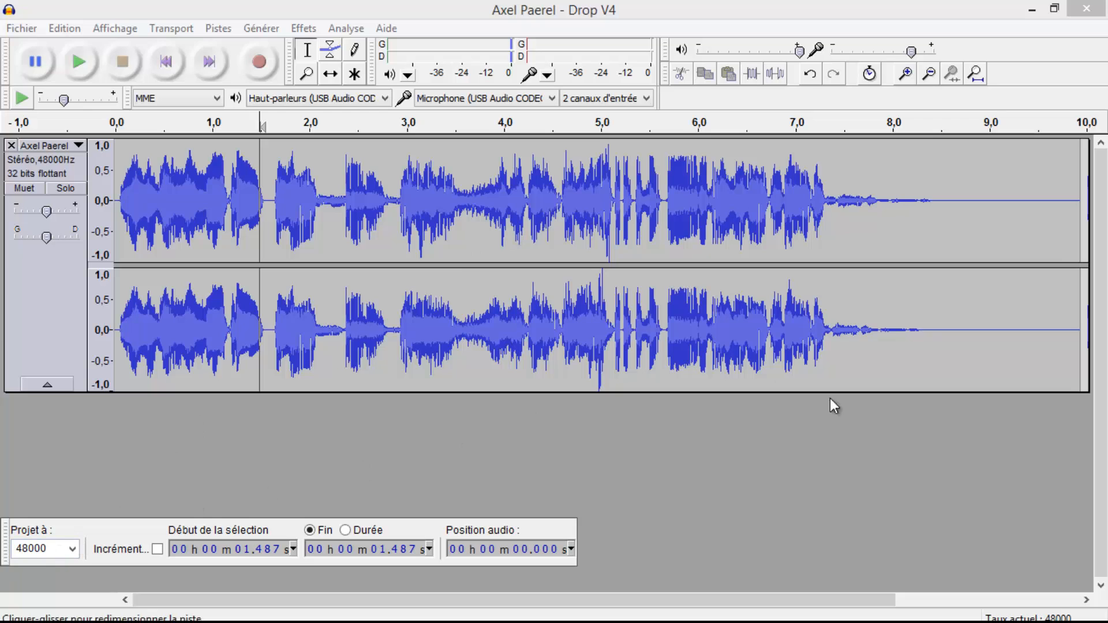
Select the stereo track from its start to about 9.18 s and play the selection
drag(1006, 378, 786, 381)
drag(679, 385, 4, 416)
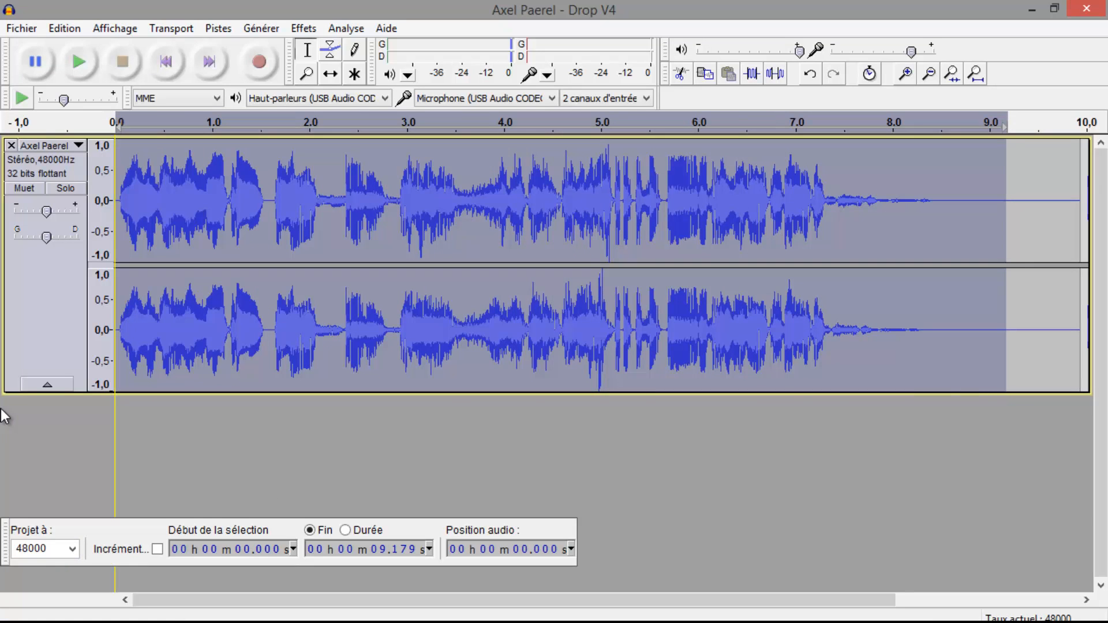
key(space)
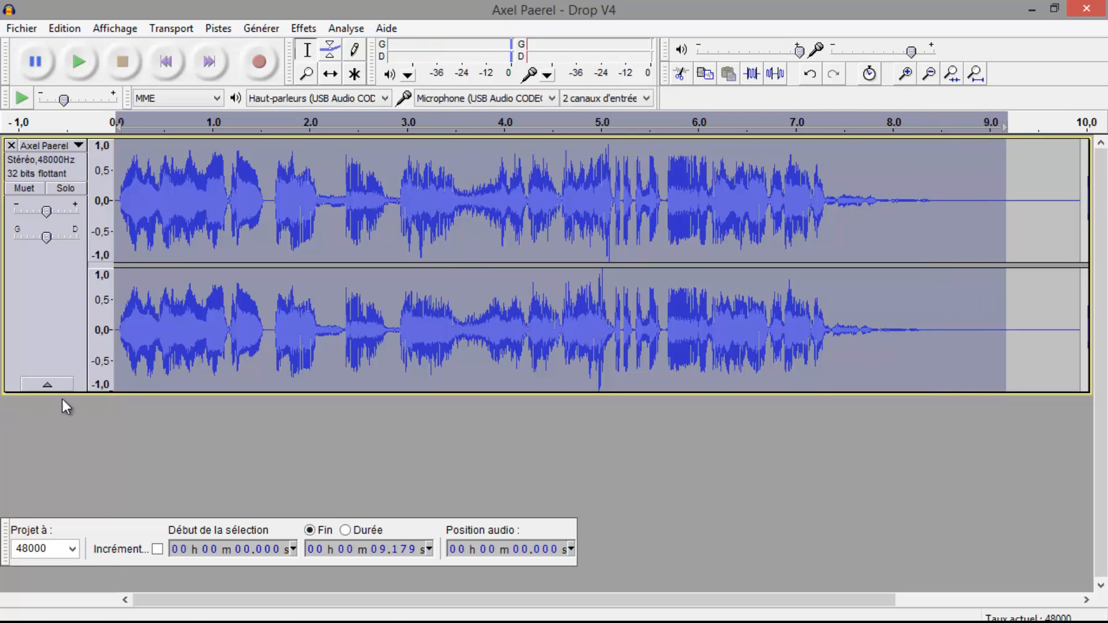
click(206, 370)
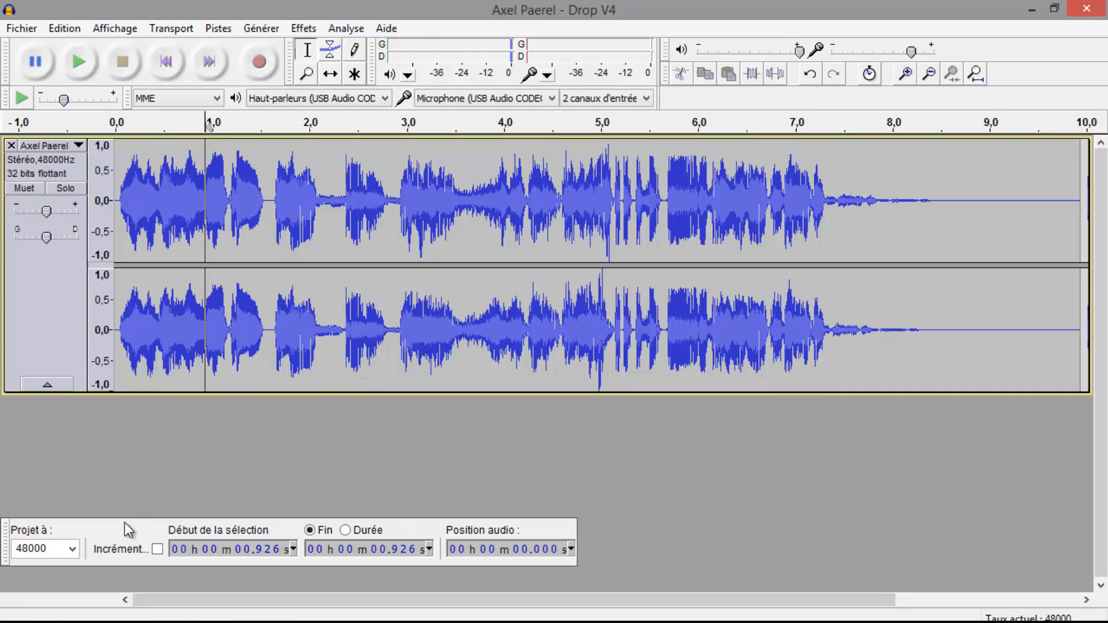
Select the opening phrase from the track start to about 1.56 s and play it
drag(347, 349, 54, 376)
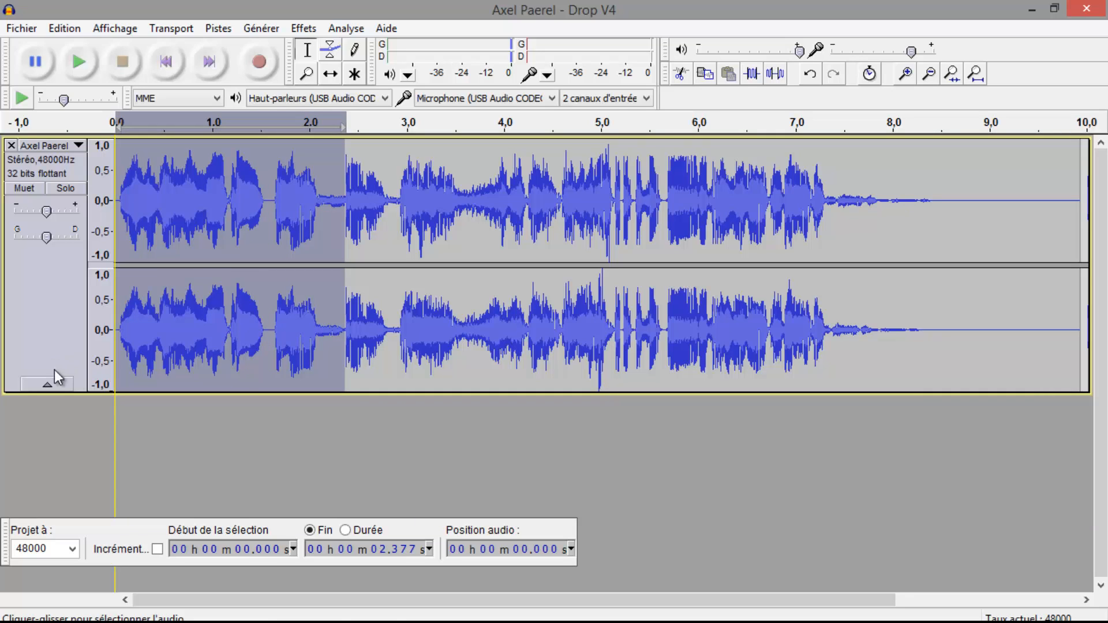
click(316, 384)
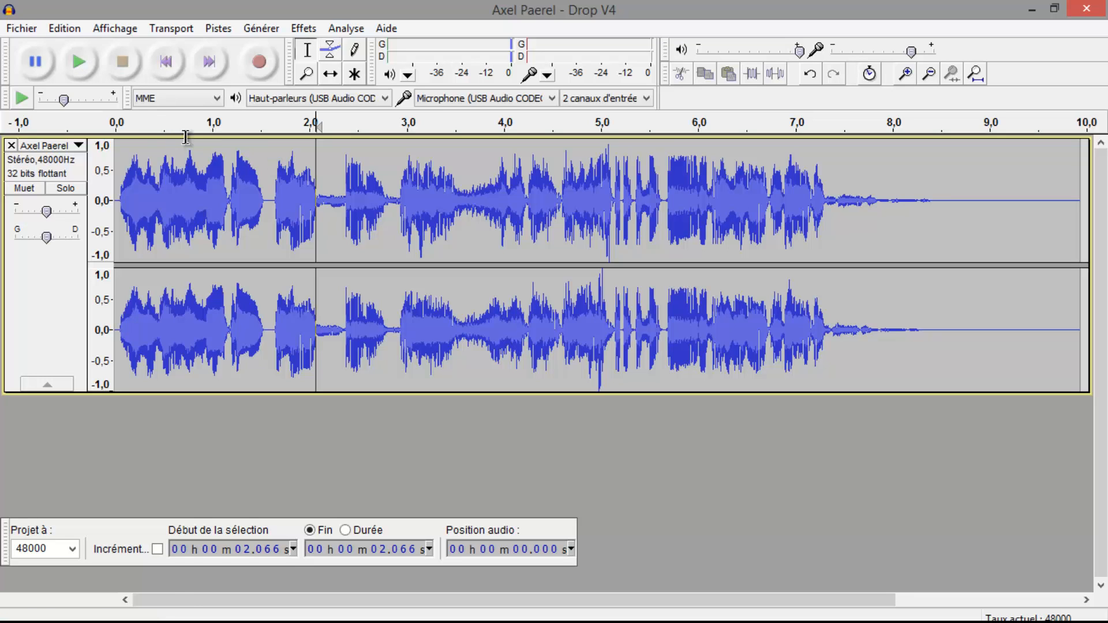
drag(275, 186, 113, 190)
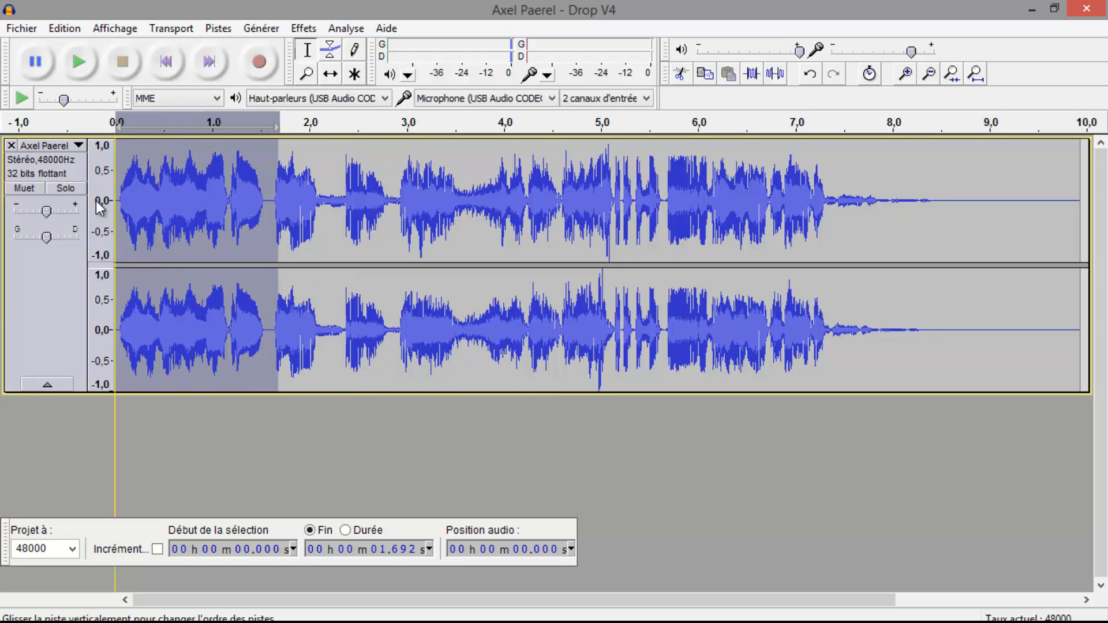
click(193, 222)
drag(267, 202, 49, 209)
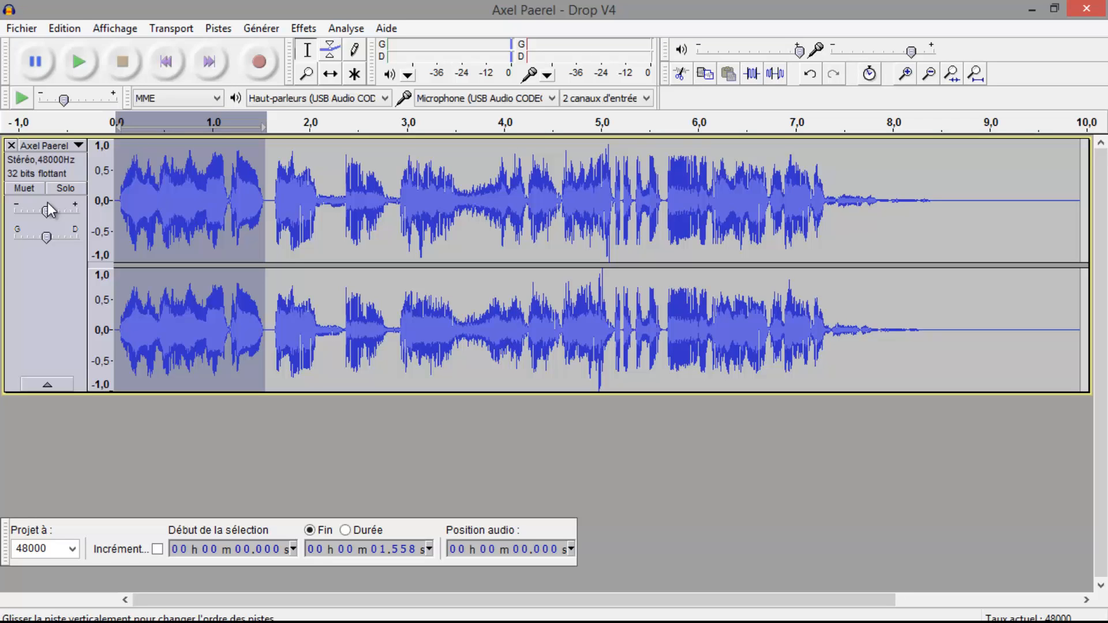
key(space)
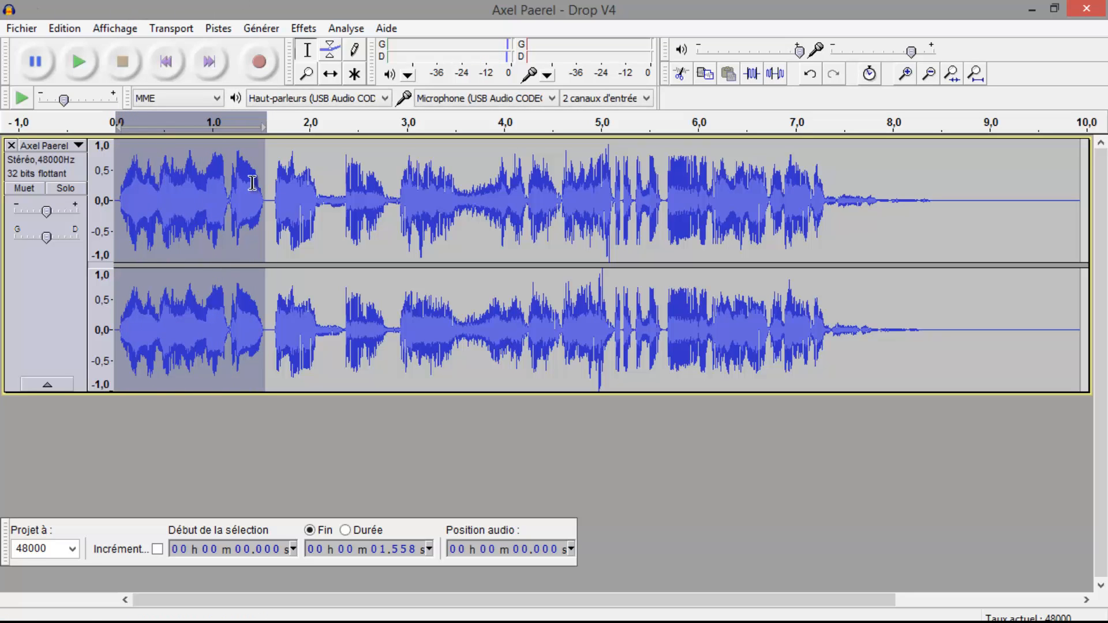
Select the second phrase from about 1.63 s to 3.53 s and play it
click(273, 213)
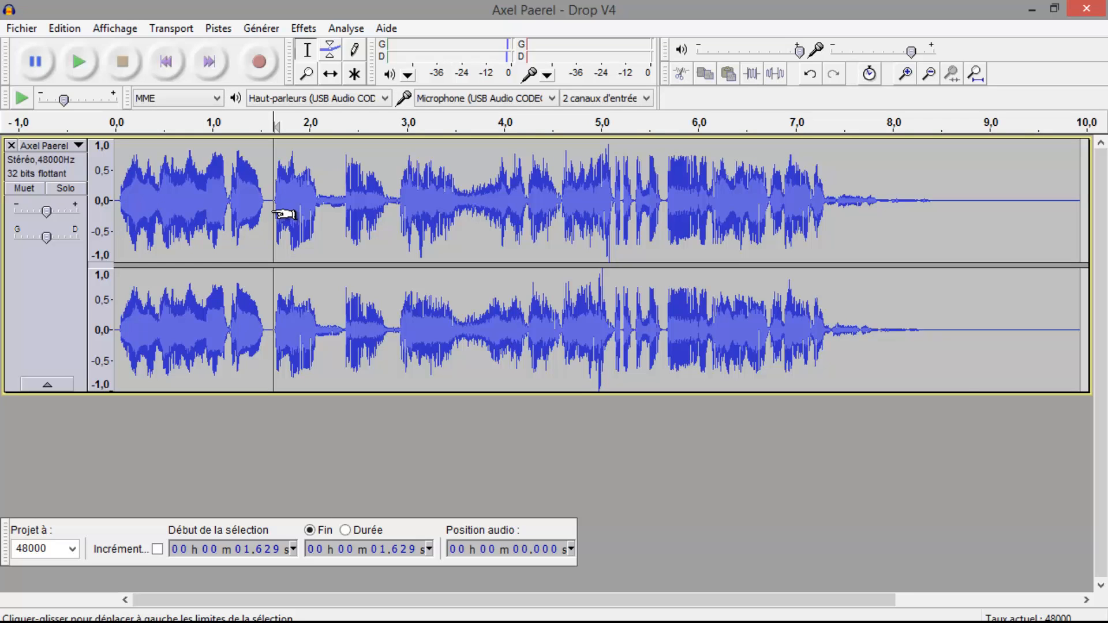
mouse_move(274, 214)
mouse_down()
mouse_move(479, 242)
mouse_move(459, 239)
mouse_up()
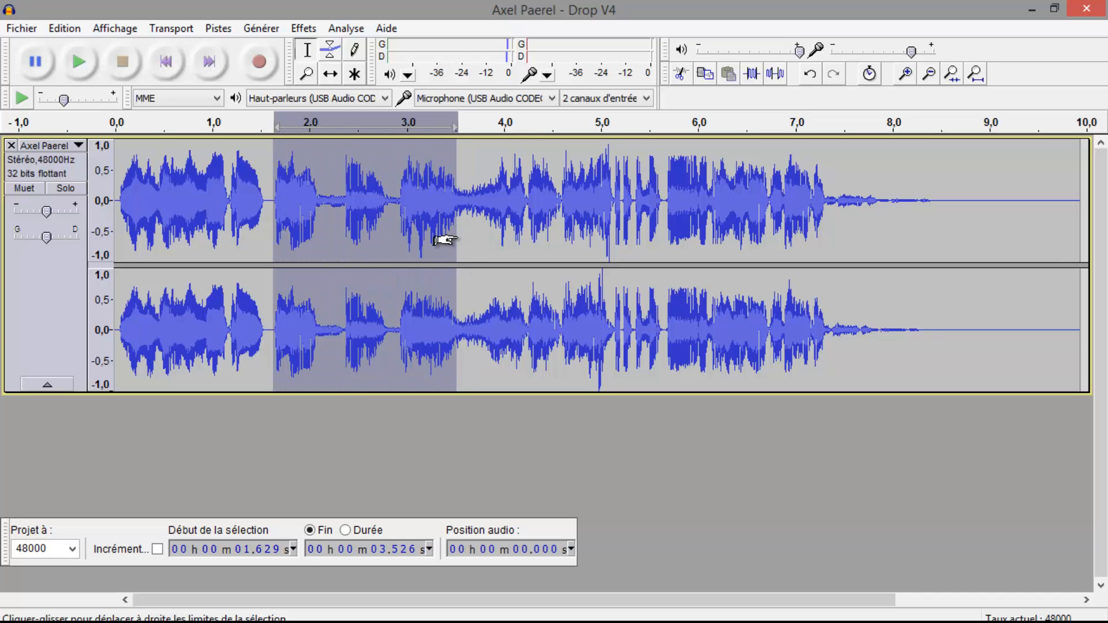
key(space)
key(space)
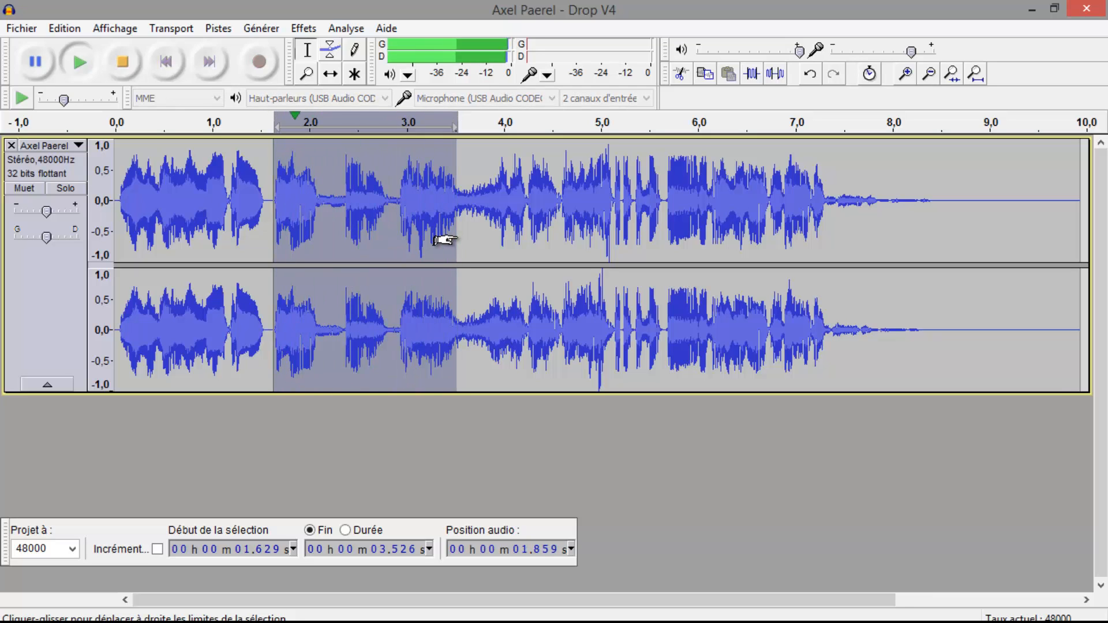
key(space)
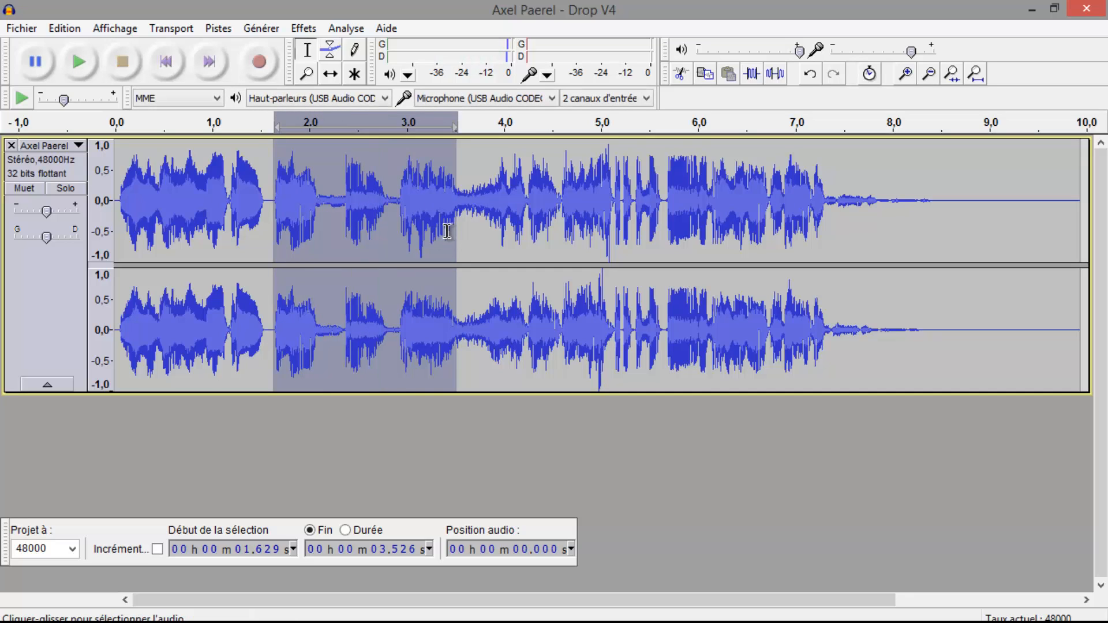
Select the third phrase from about 3.47 s to 5.08 s and play it repeatedly
click(447, 235)
mouse_move(458, 231)
mouse_down()
mouse_move(428, 232)
mouse_move(1088, 272)
mouse_move(853, 284)
mouse_move(1060, 271)
mouse_move(1042, 276)
mouse_up()
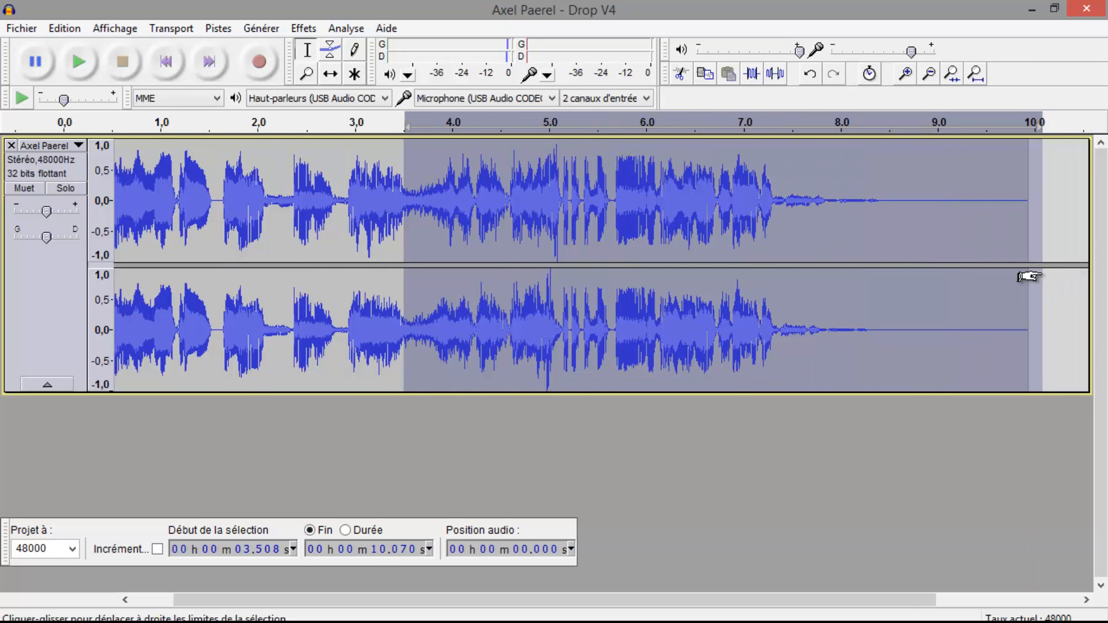
click(676, 226)
drag(558, 208, 401, 198)
key(space)
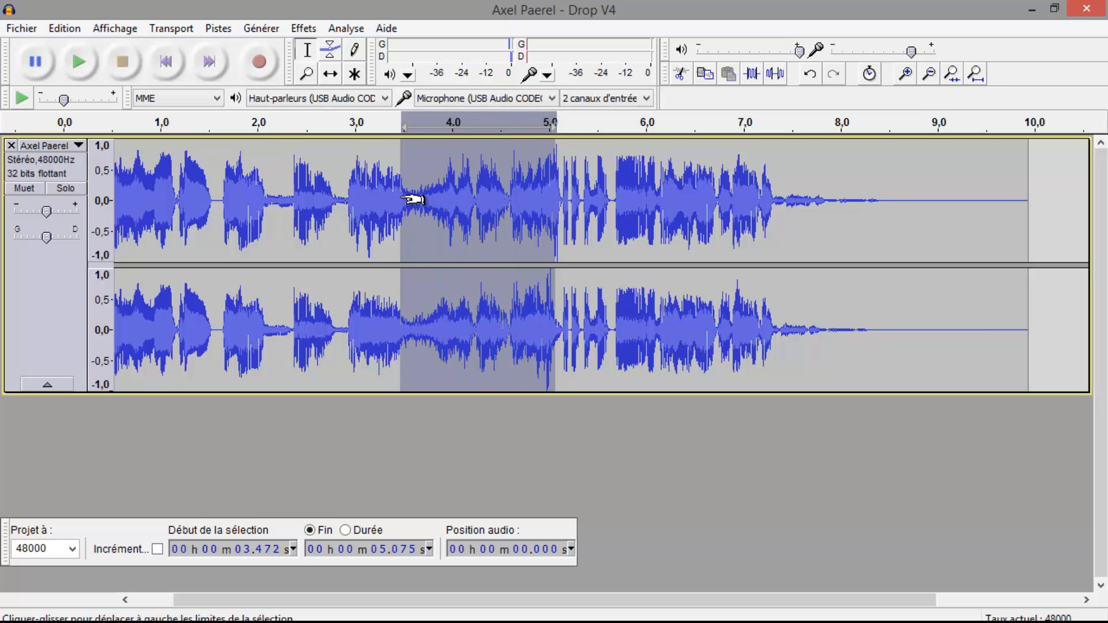
key(space)
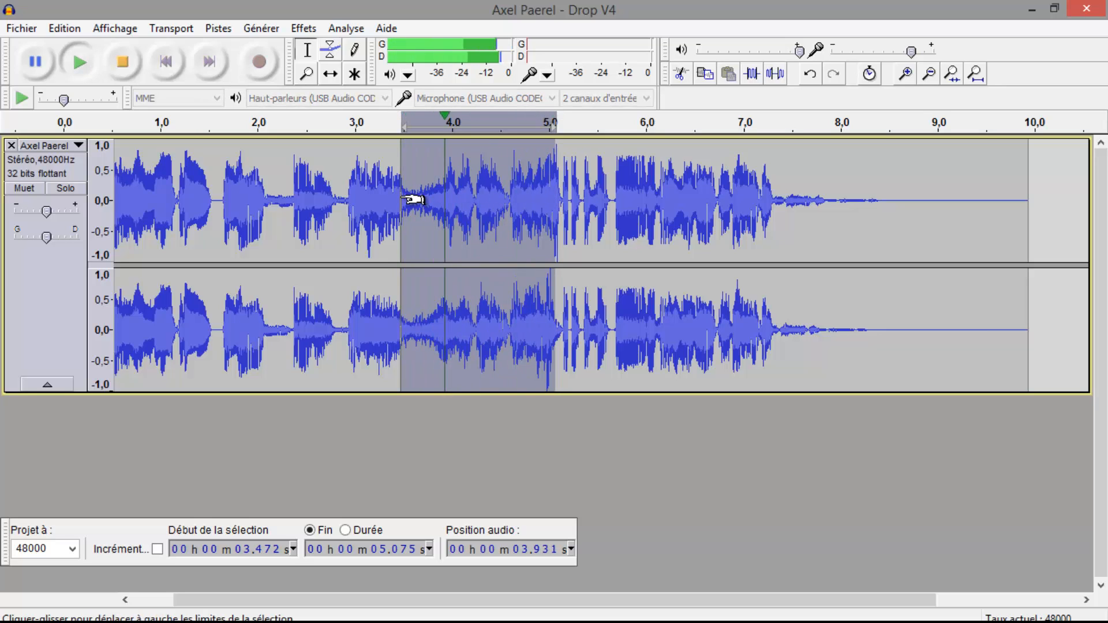
key(space)
key(space)
key(space)
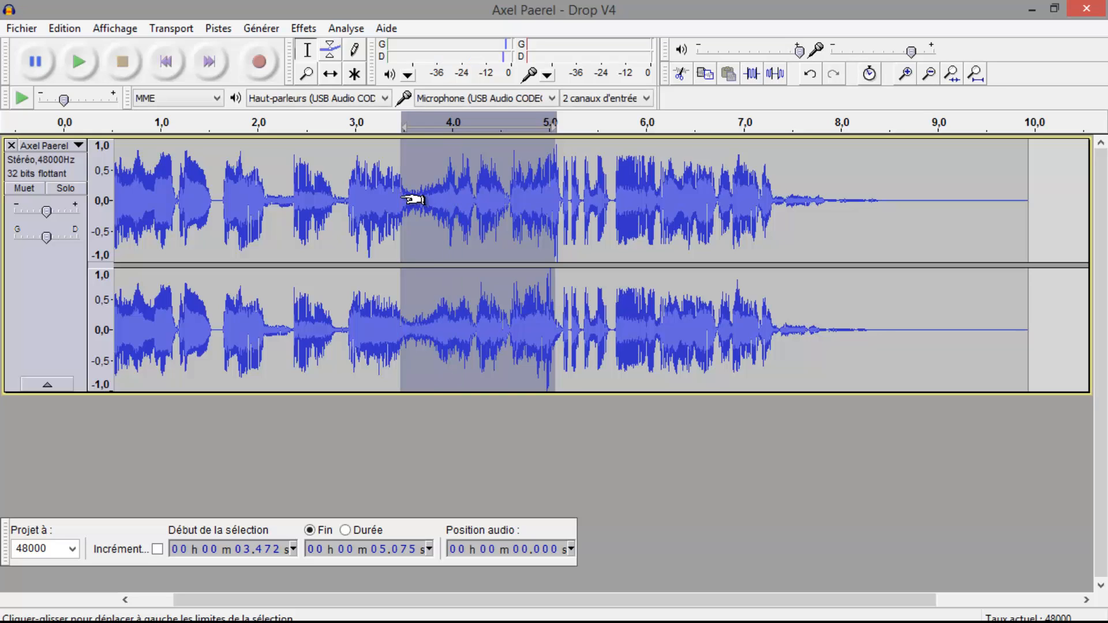
key(space)
Mark the low-volume transition at about 3.5 s and play the track from that point
click(406, 199)
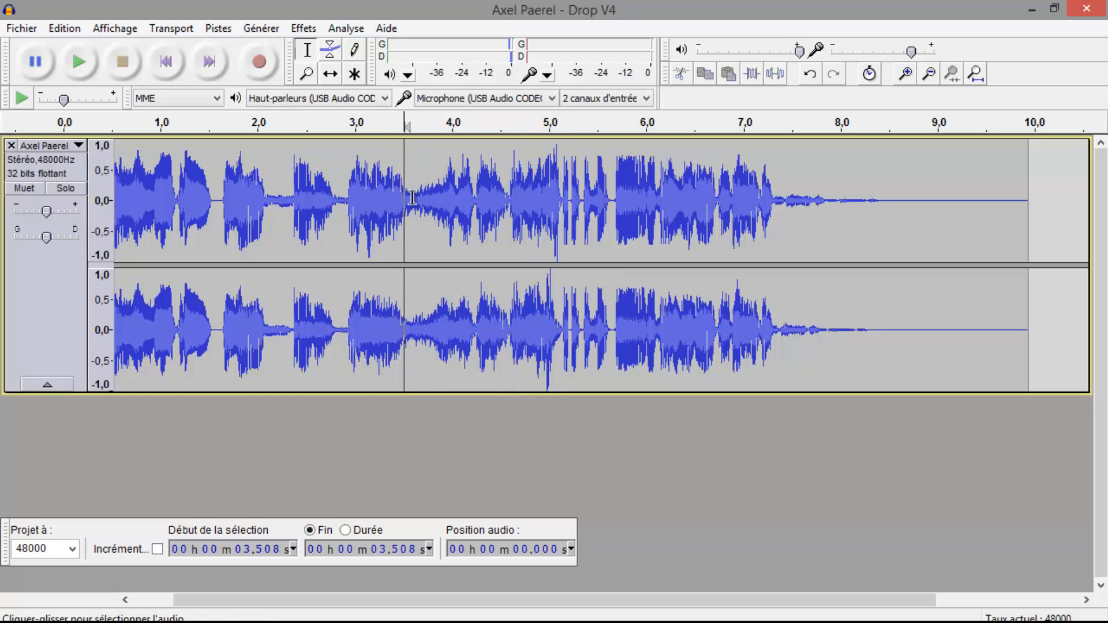
drag(412, 198, 572, 190)
click(559, 192)
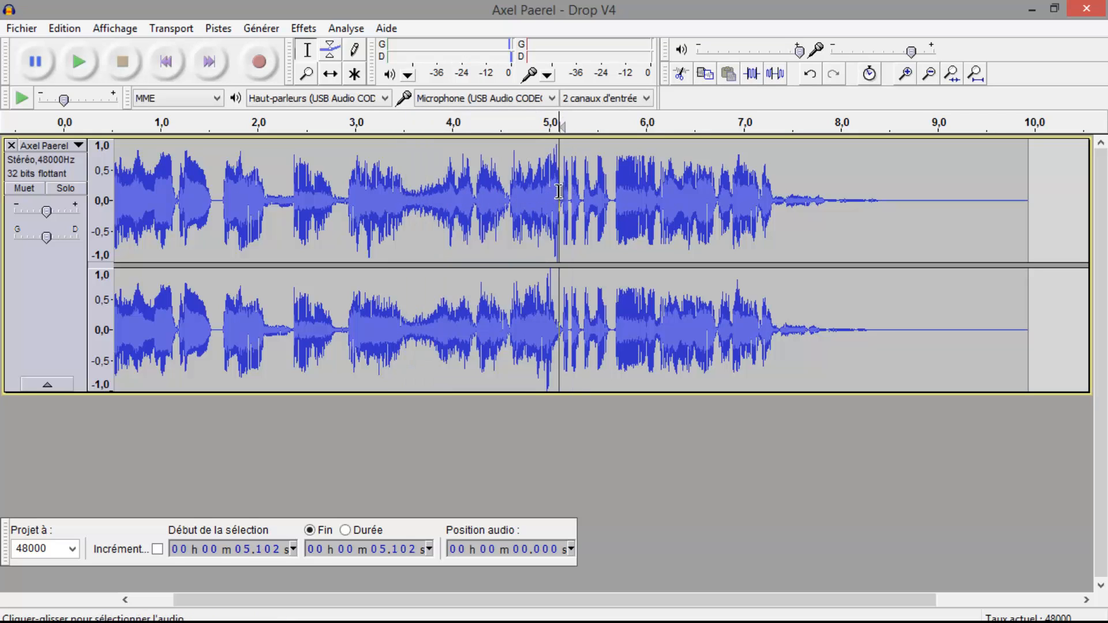
mouse_move(465, 190)
mouse_down()
mouse_move(381, 185)
mouse_move(456, 196)
mouse_up()
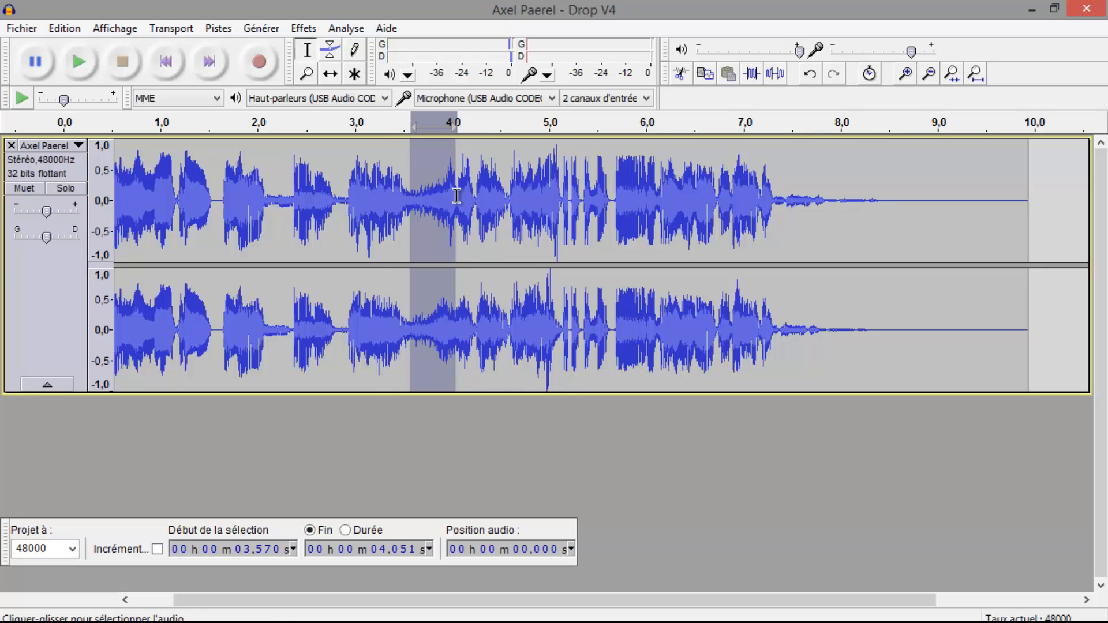
click(420, 190)
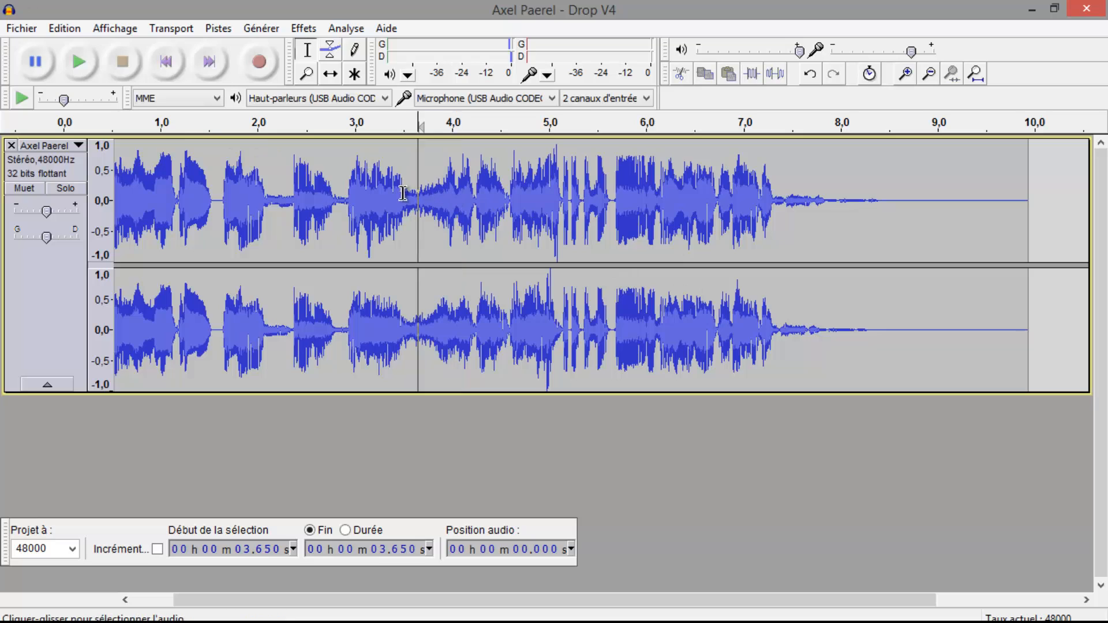
click(403, 193)
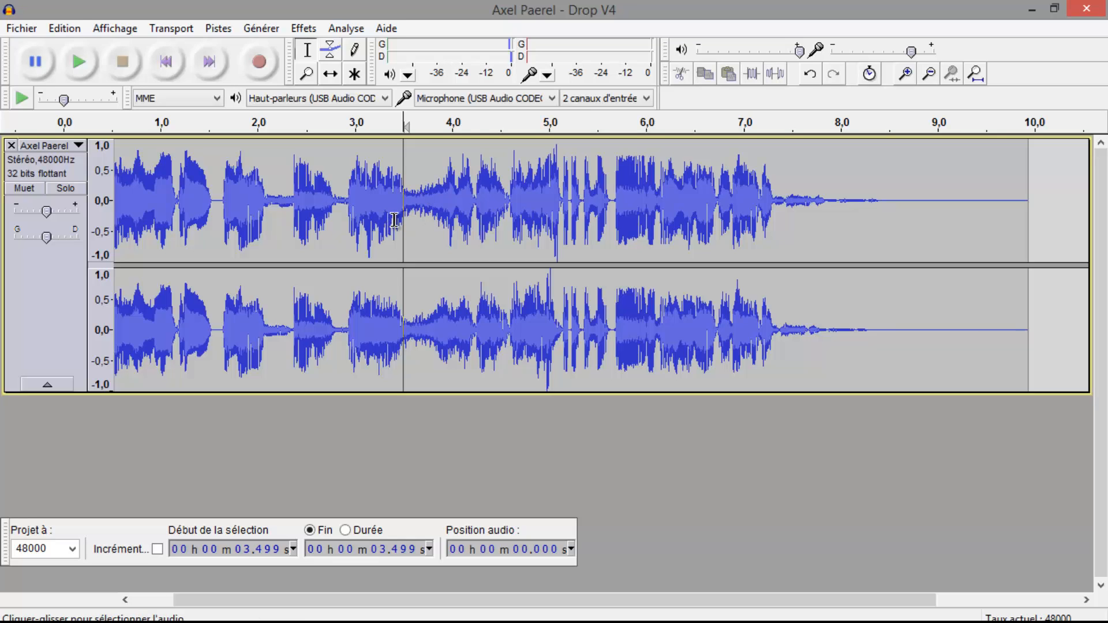
key(space)
Play the section from about 5.08 s to 6.23 s, and replay the track from about 4.03 s
drag(558, 191, 670, 149)
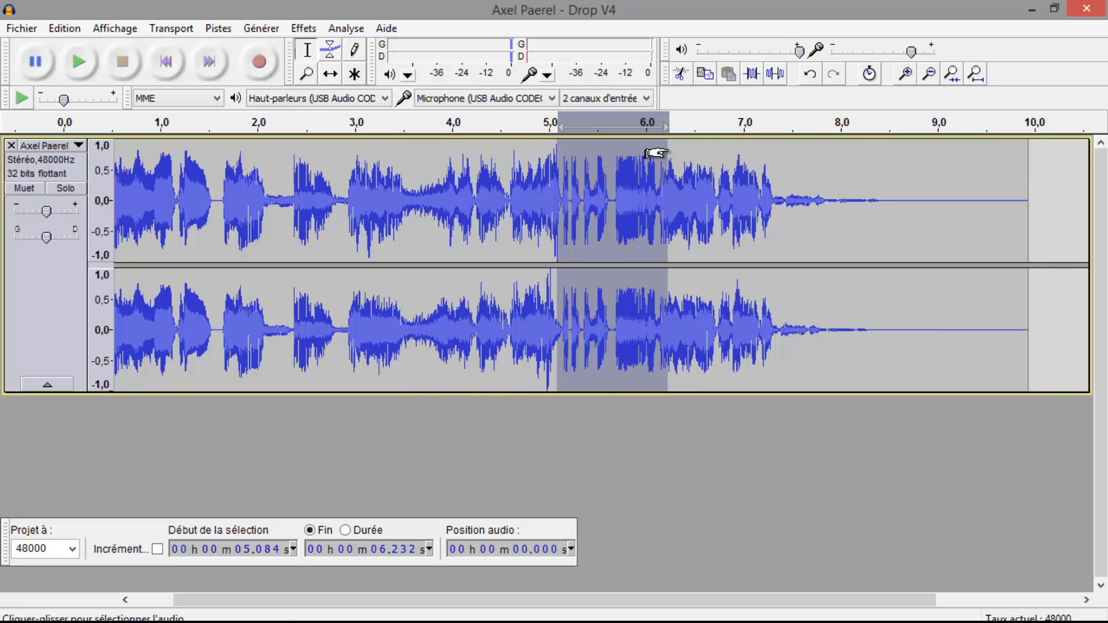
key(space)
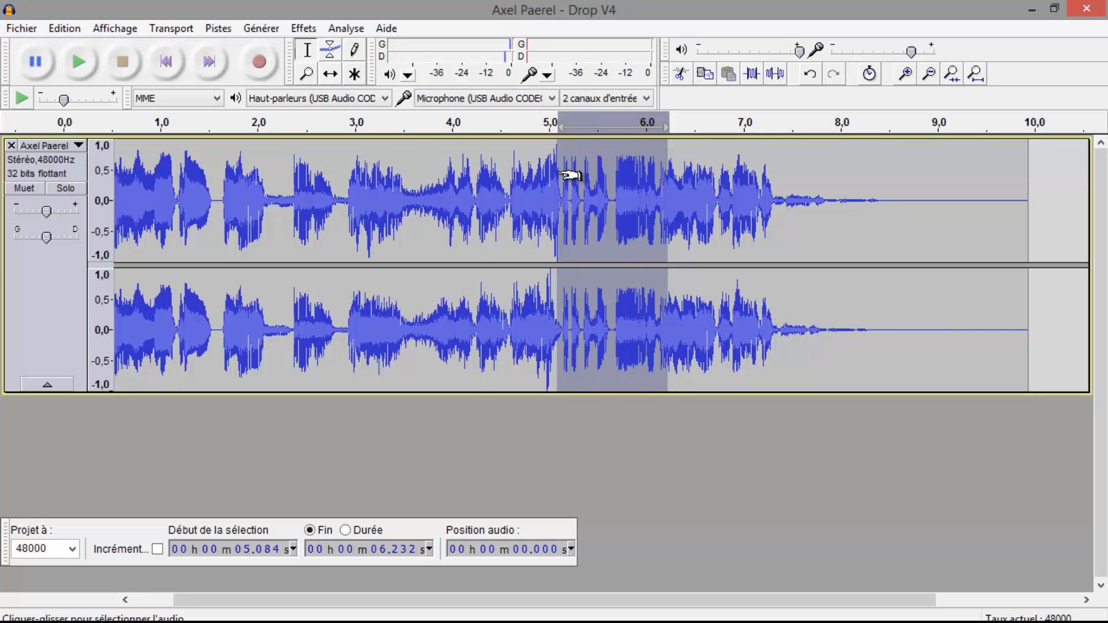
click(481, 185)
click(457, 186)
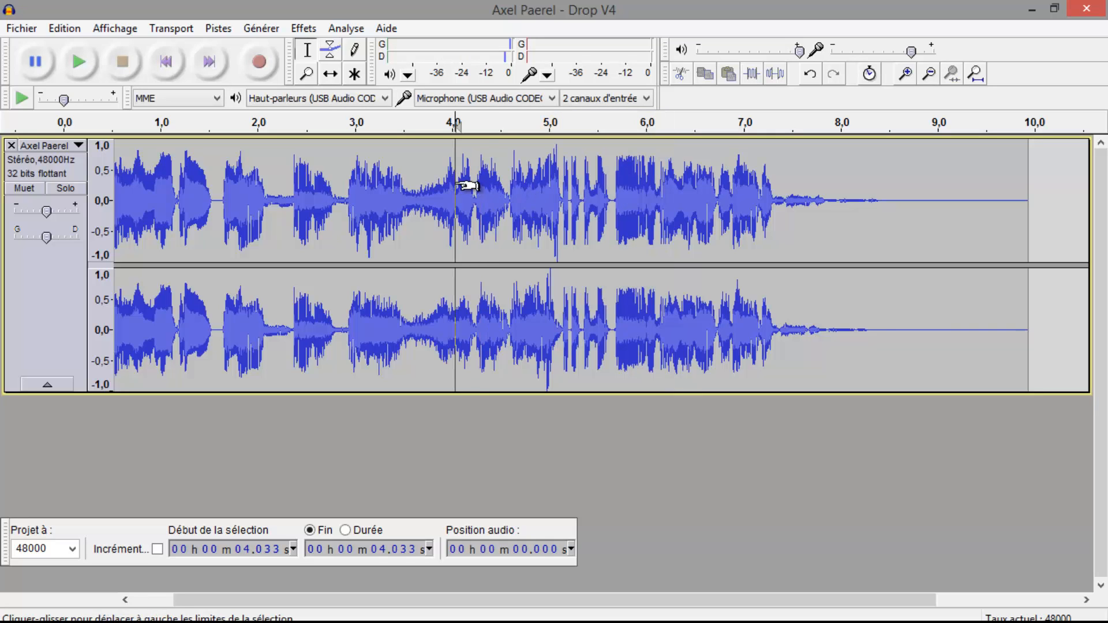
key(space)
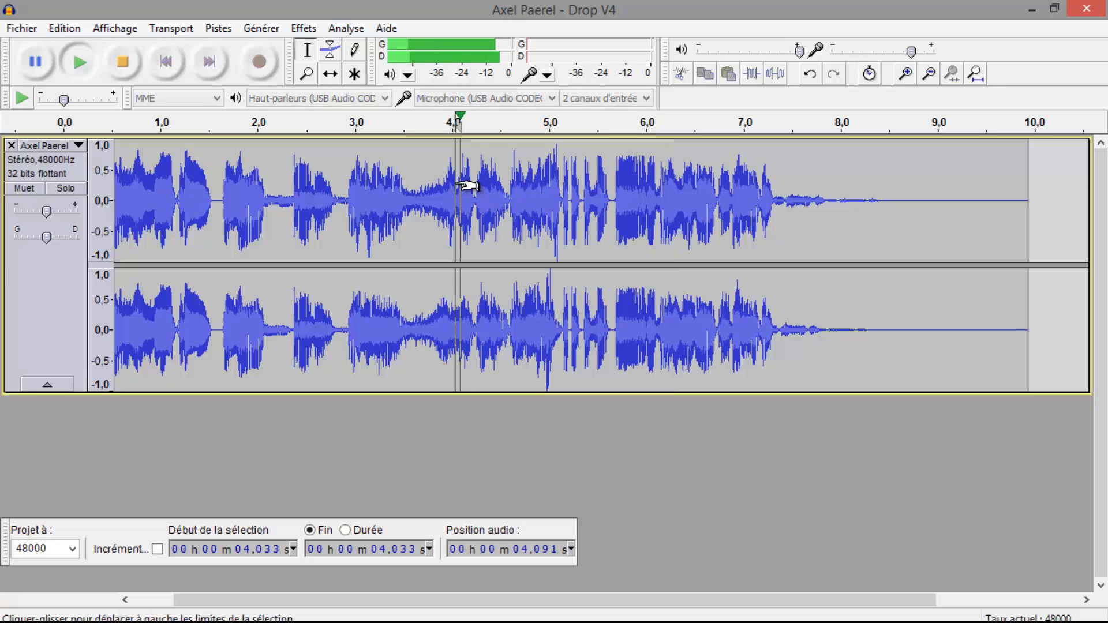
key(space)
key(space)
Select the chopped section from about 5.00 s to 5.80 s and play it
click(549, 194)
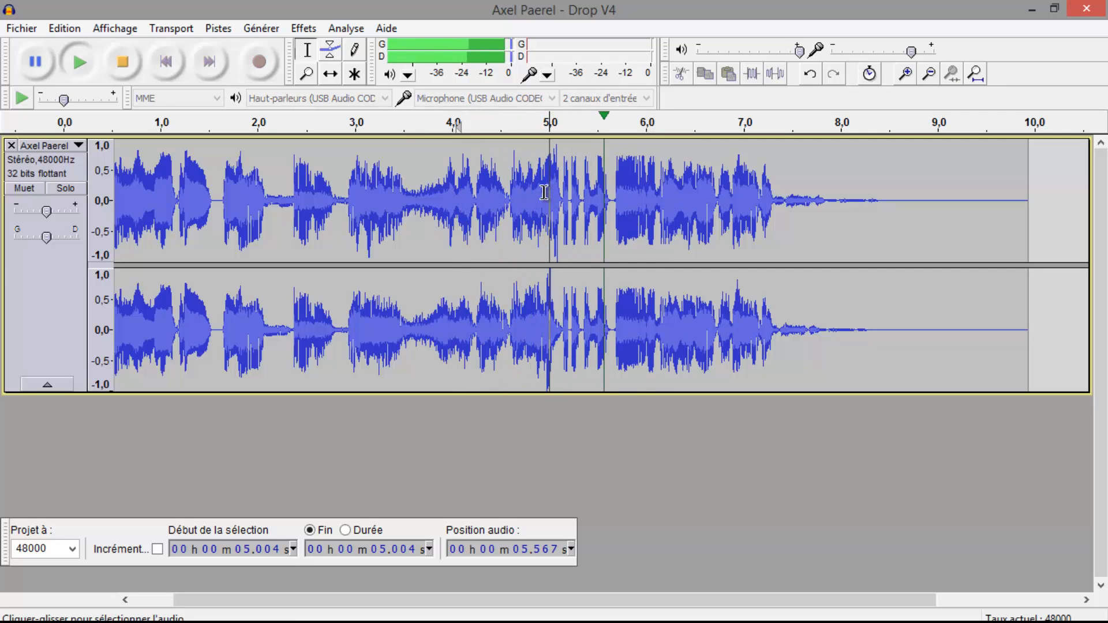
key(space)
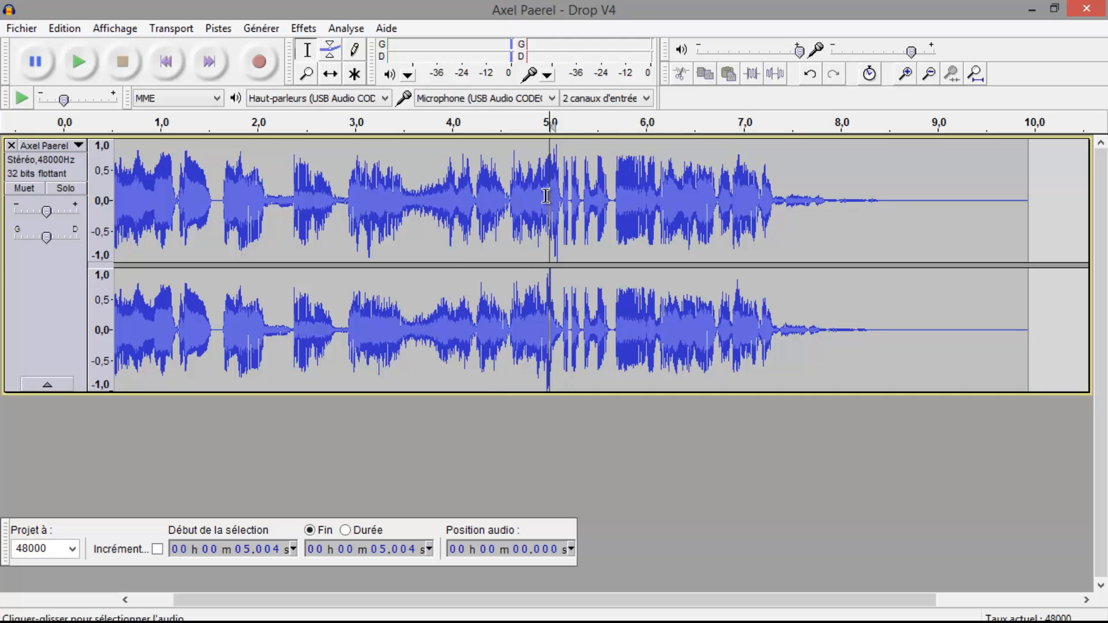
drag(550, 191, 602, 65)
key(space)
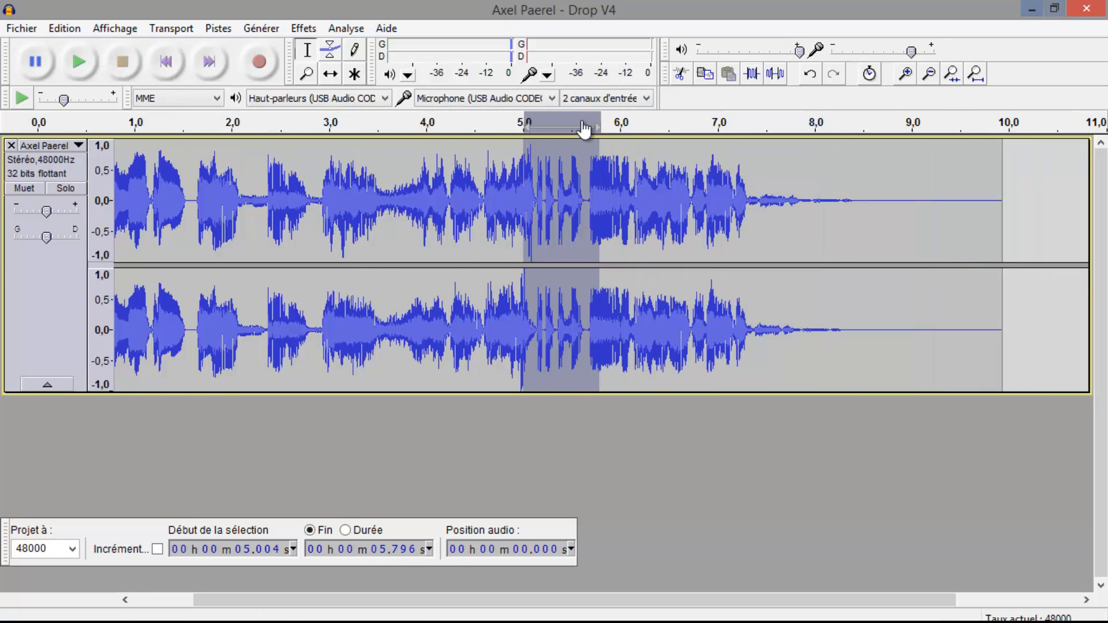
Place the cursor in the gap at about 5.59 s and play the track from there
click(589, 199)
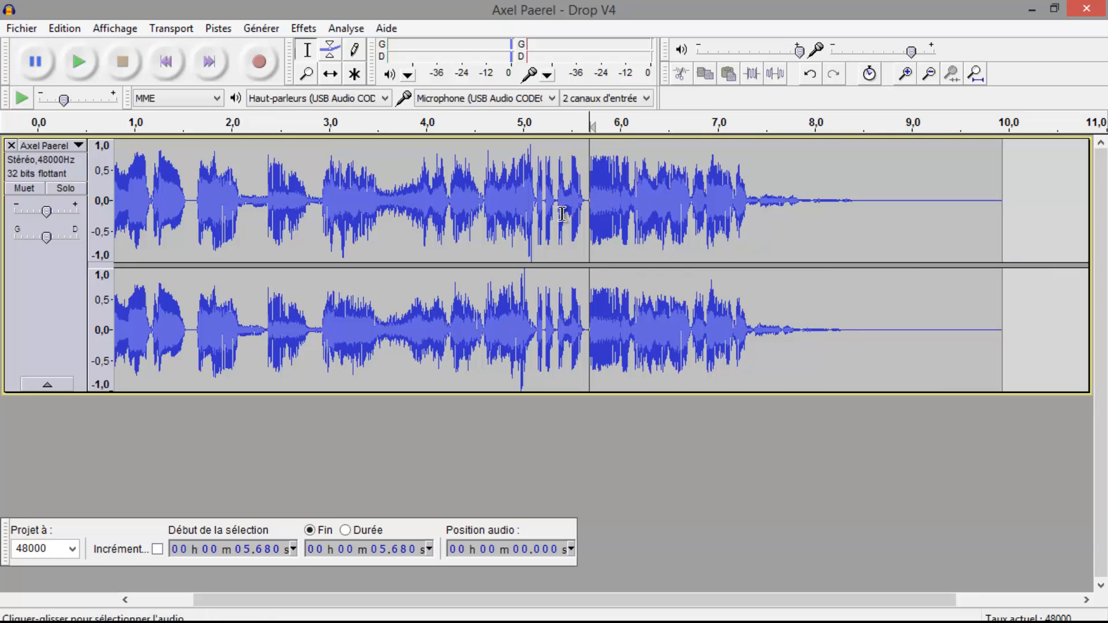
click(583, 212)
drag(588, 202, 578, 205)
click(580, 202)
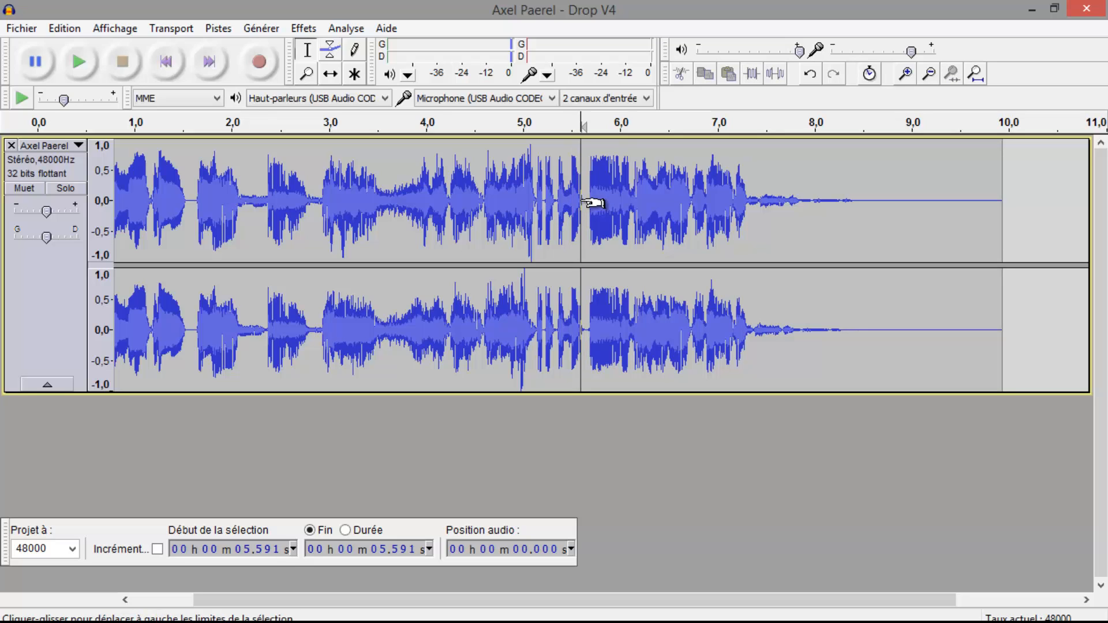
key(space)
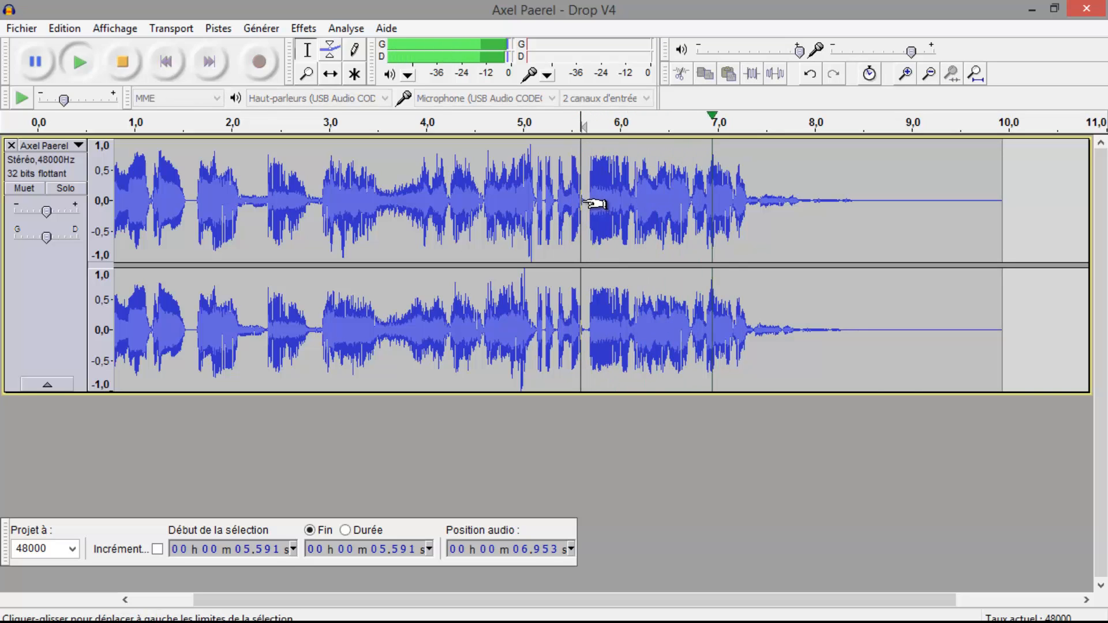
Stop playback, move the cursor to about 6.13 s and play the ending from there
click(620, 207)
key(space)
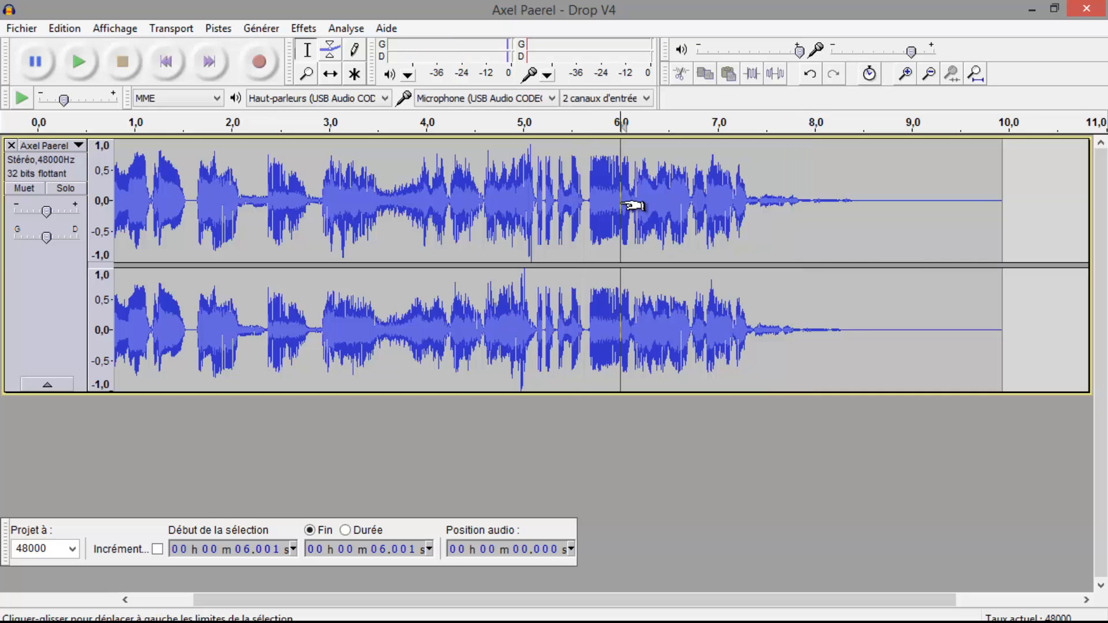
drag(622, 206, 635, 191)
key(space)
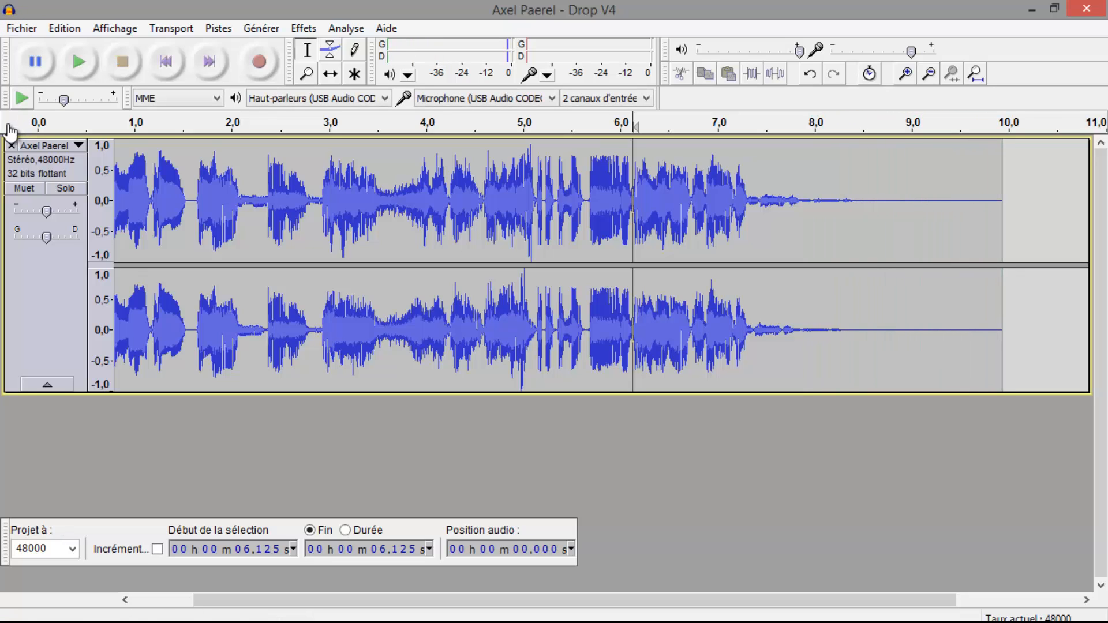
Close the current track and import the Drop V2 audio file from the drops folder into the empty project
click(11, 145)
click(511, 621)
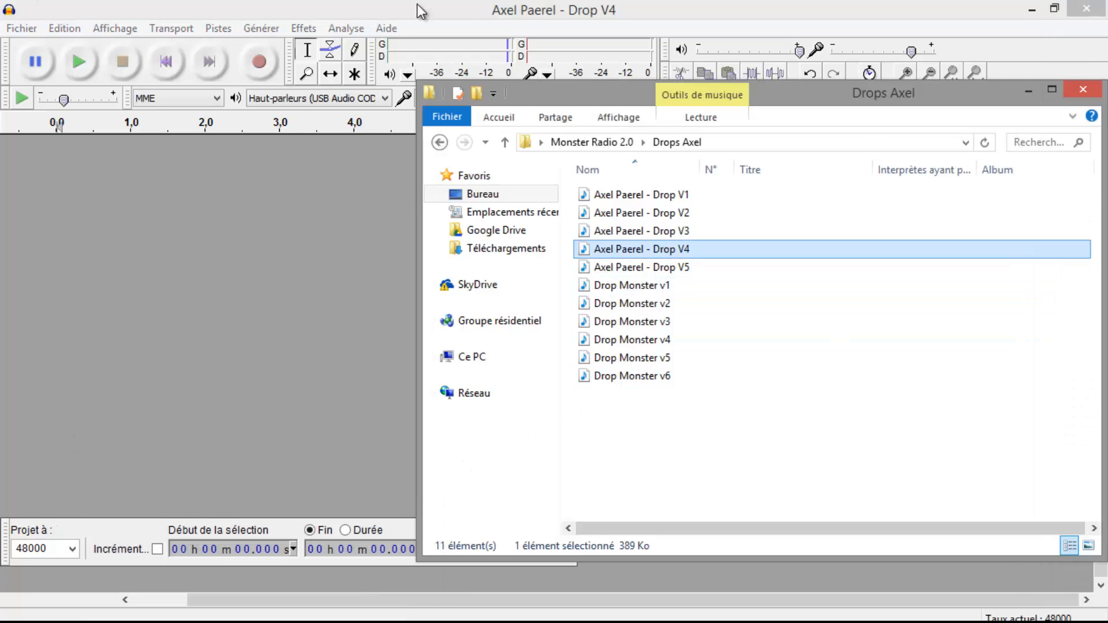
drag(698, 227, 295, 277)
click(694, 208)
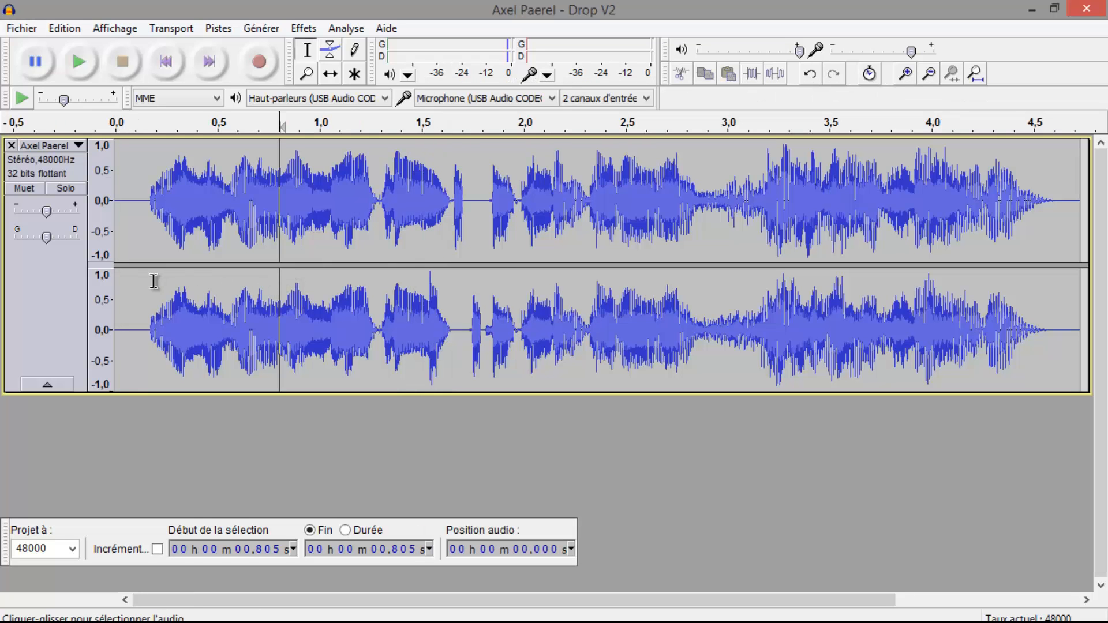
Play the imported drop from about 0.12 s, and play its opening section selected from about 0.12 s to 1.66 s
click(139, 287)
key(space)
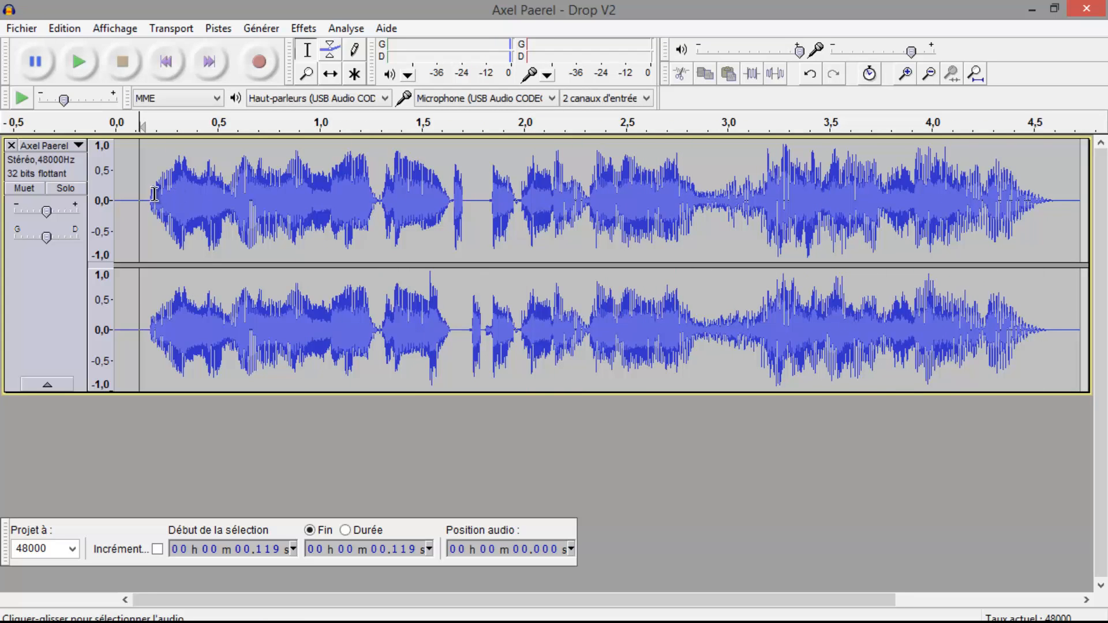
mouse_move(146, 198)
mouse_down()
mouse_move(488, 208)
mouse_move(454, 209)
mouse_up()
key(space)
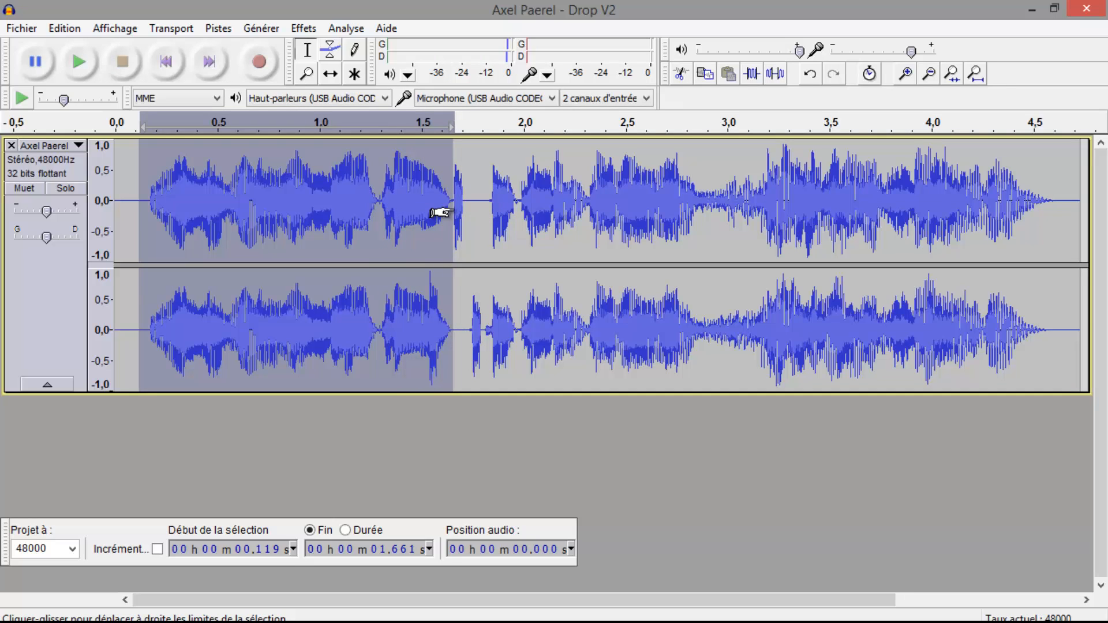
key(space)
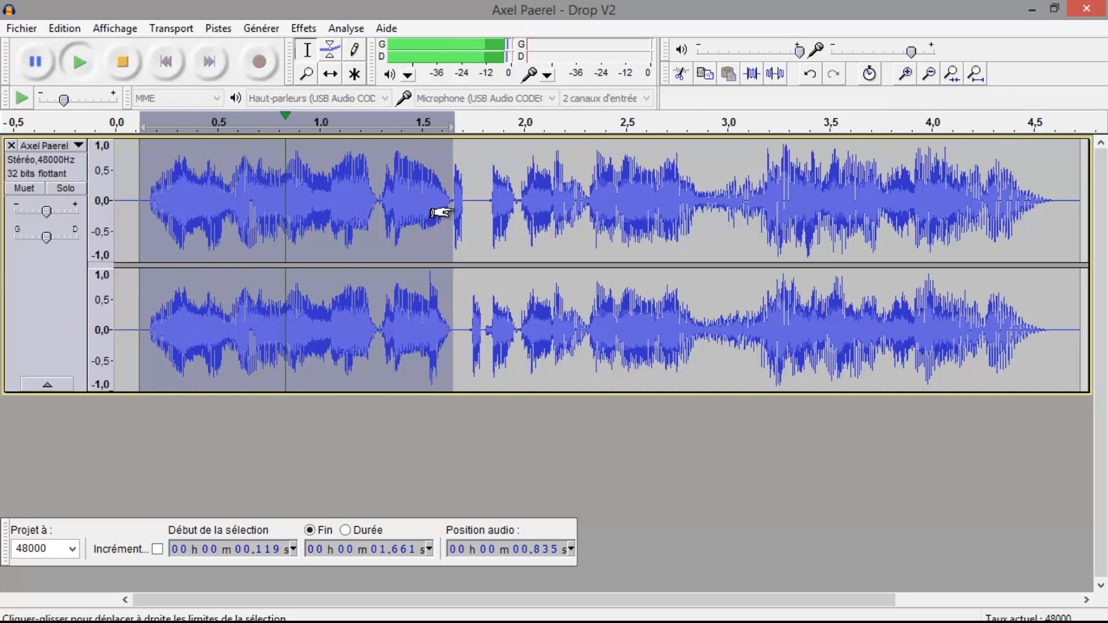
Select the chopped section of the track from about 1.64 s to 1.97 s
click(442, 212)
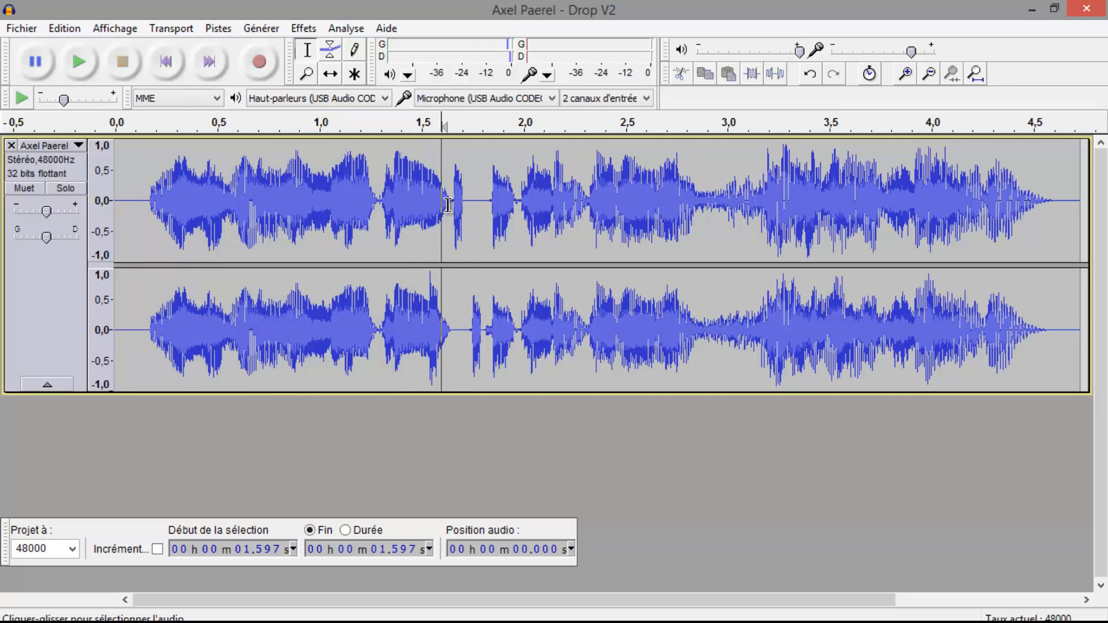
click(449, 213)
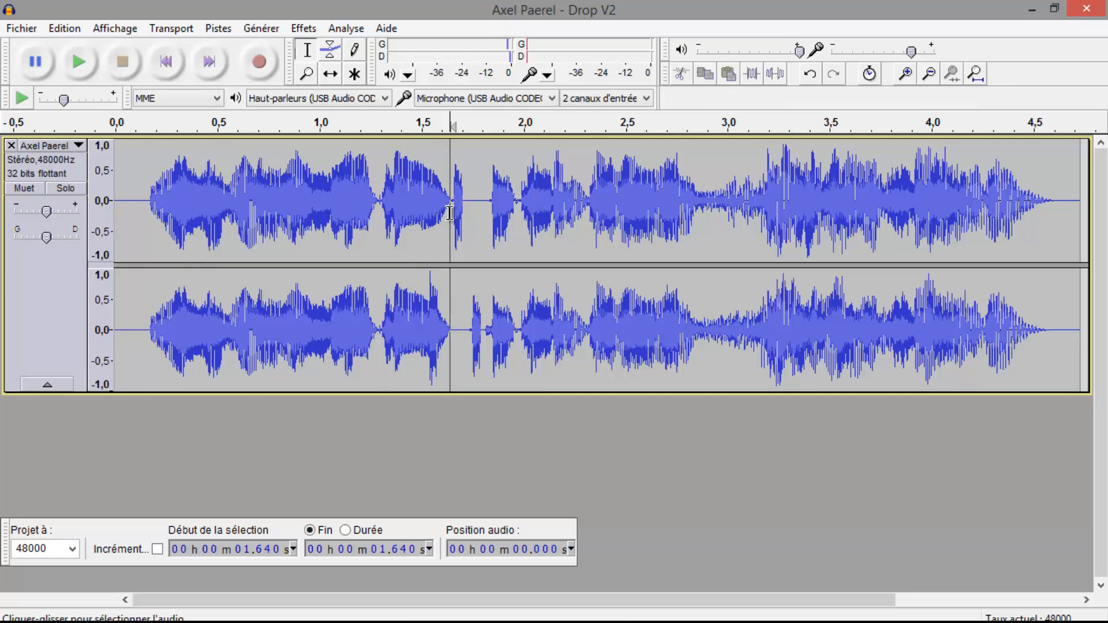
drag(450, 212, 517, 224)
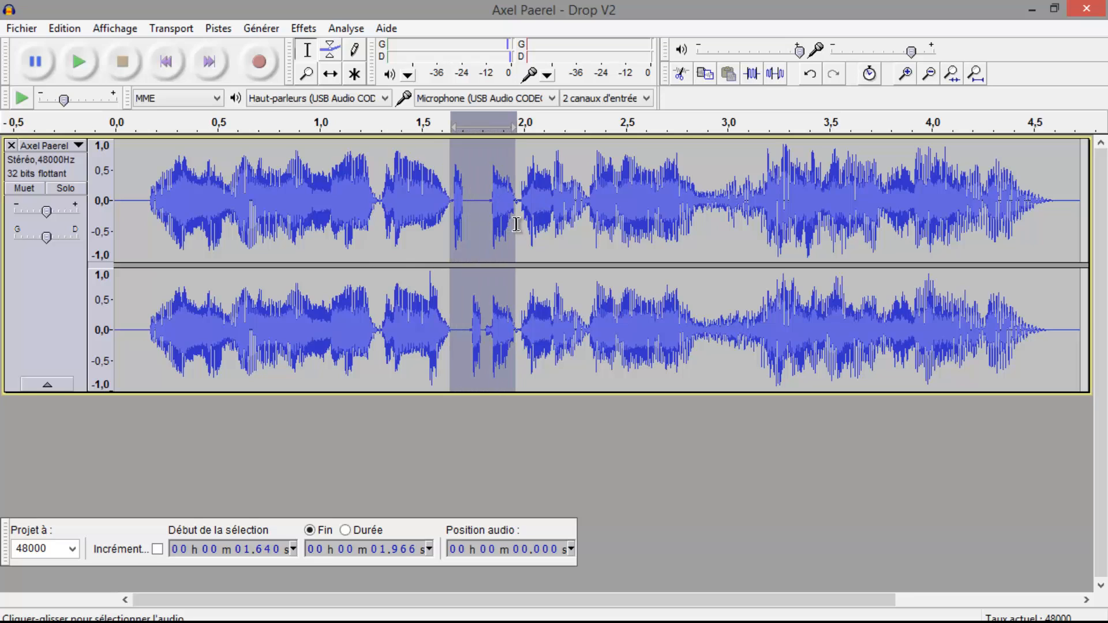
Examine the first short fragment of the chopped section up close, selecting it from about 1.64 s to 1.72 s and playing it
click(456, 252)
ctrl+scroll(457, 258, up, 1)
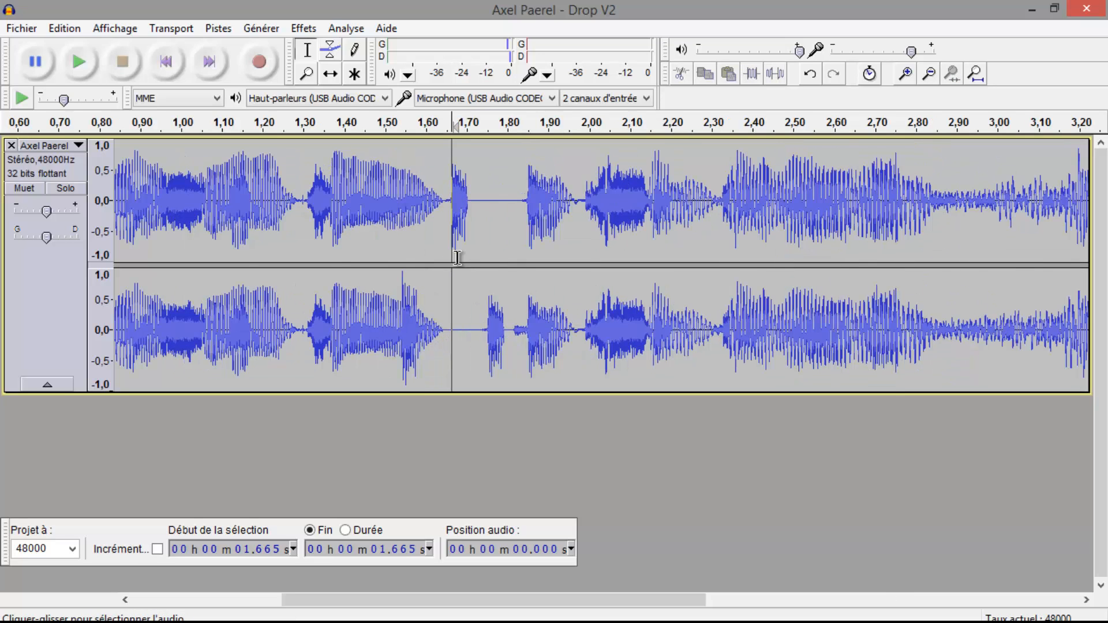
click(445, 210)
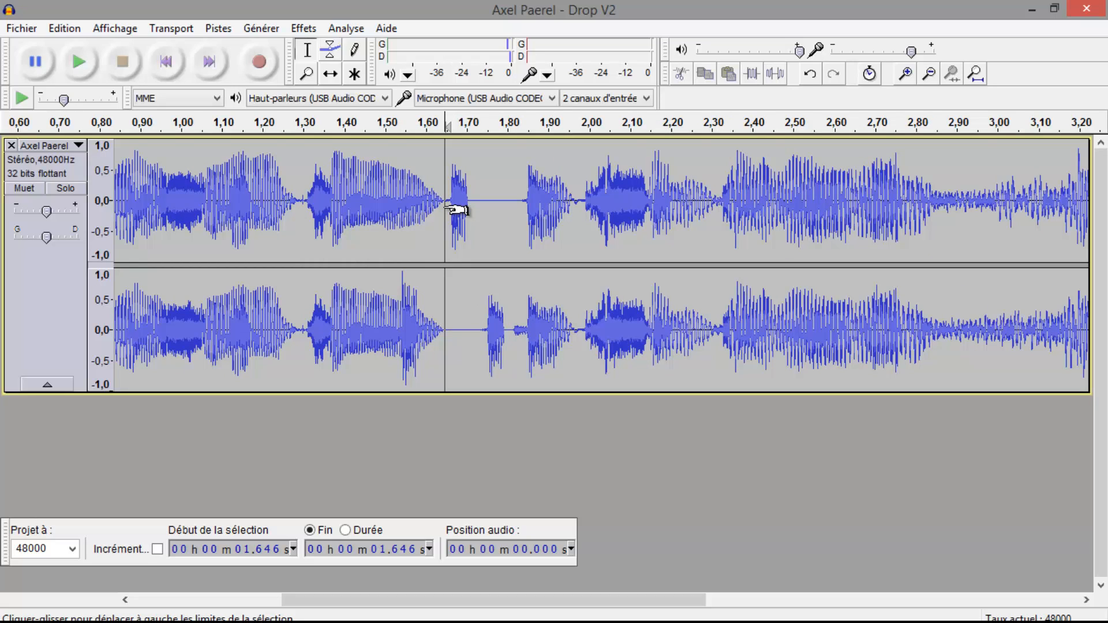
click(432, 210)
click(407, 218)
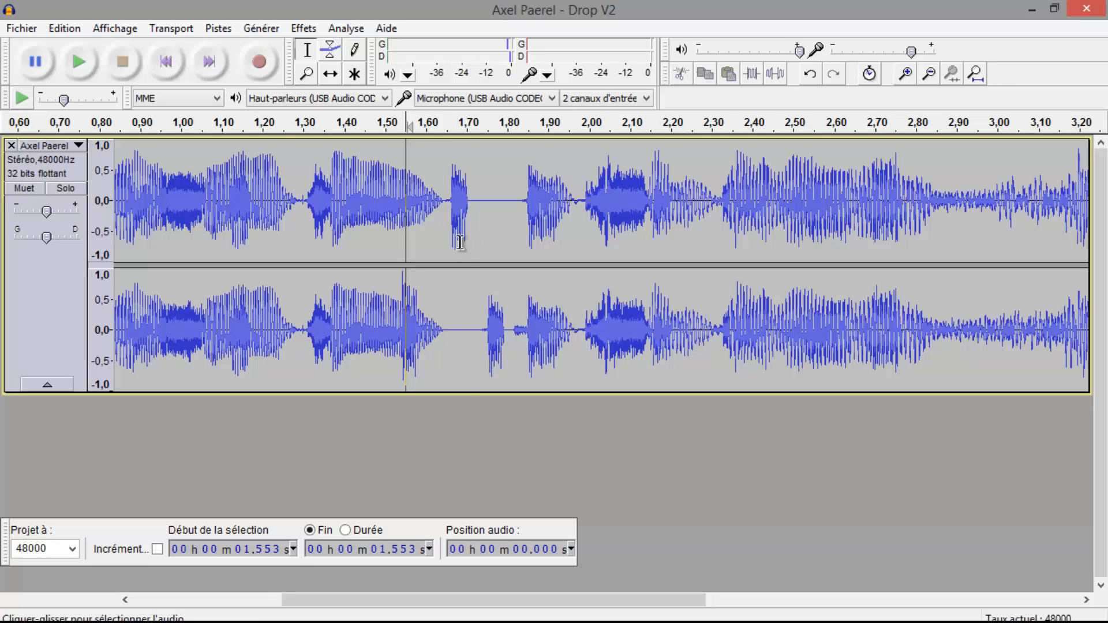
click(421, 225)
click(427, 226)
click(435, 224)
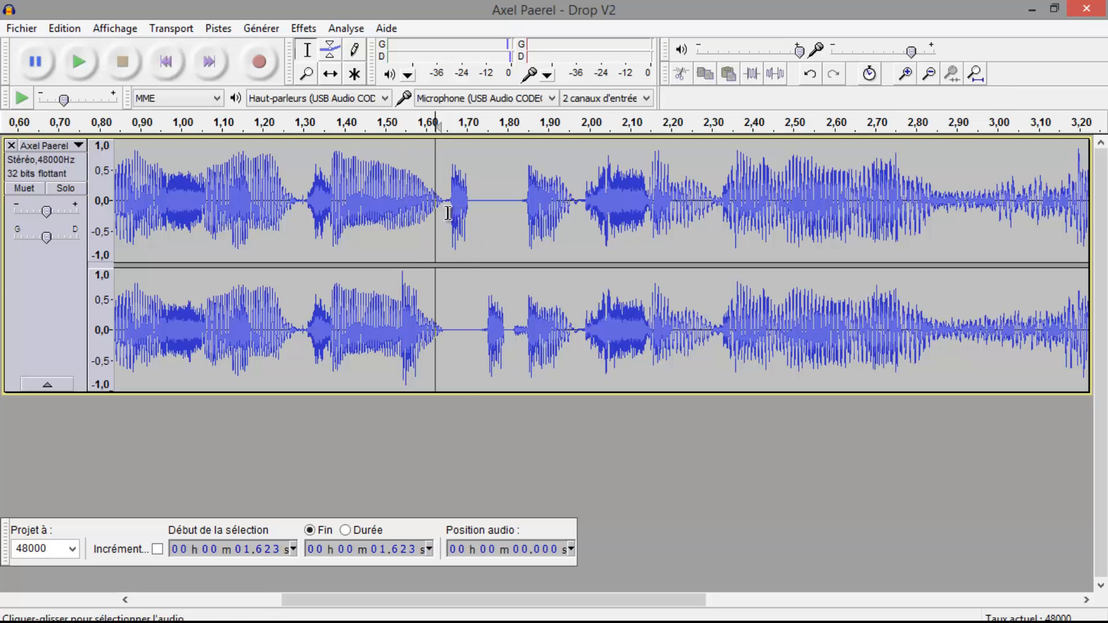
click(444, 211)
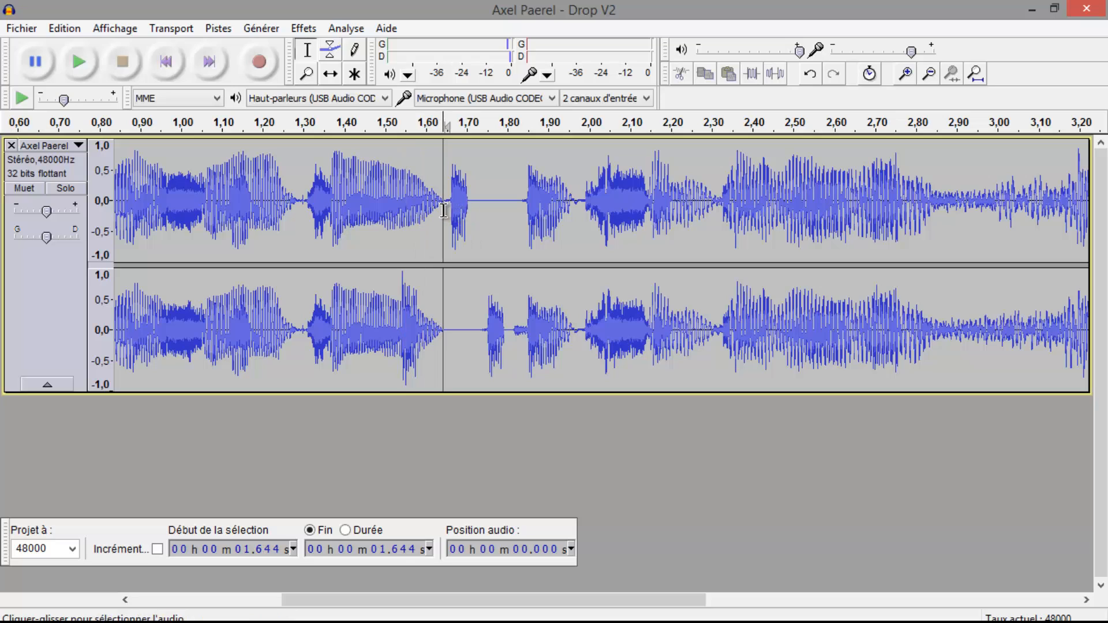
drag(440, 209, 472, 211)
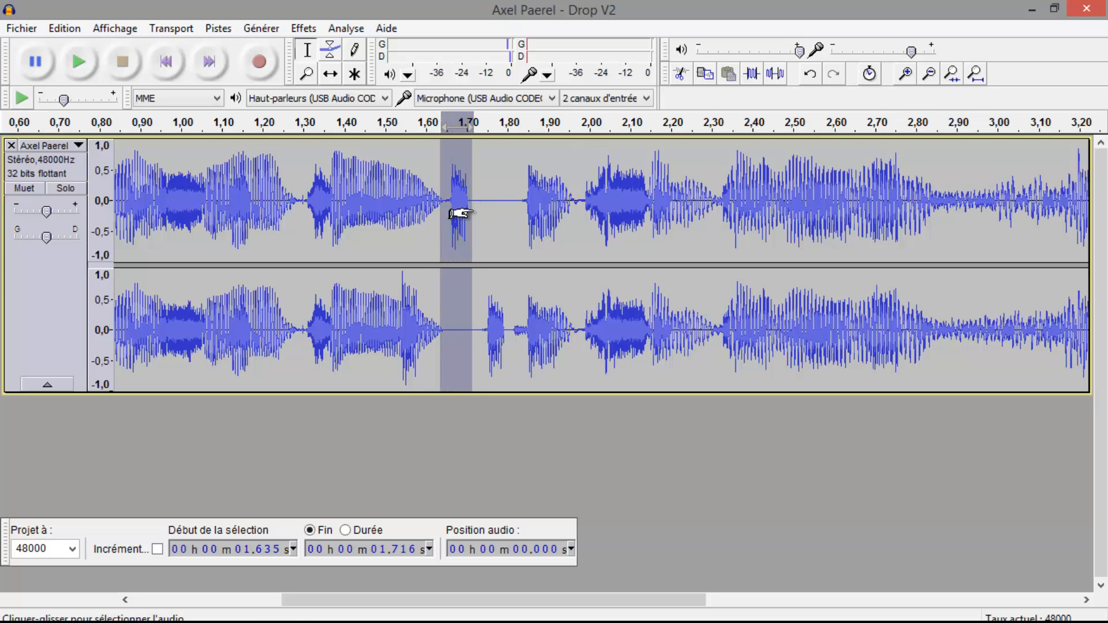
key(space)
Select the second short fragment of the chopped section from about 1.73 s to 1.82 s to examine it
click(223, 276)
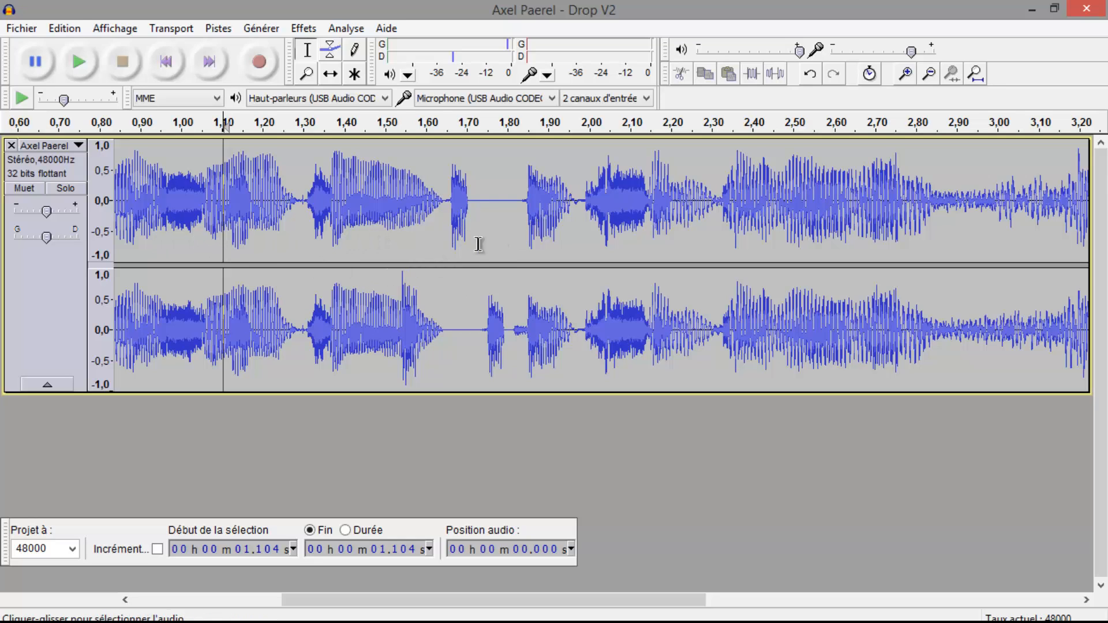
drag(480, 243, 516, 293)
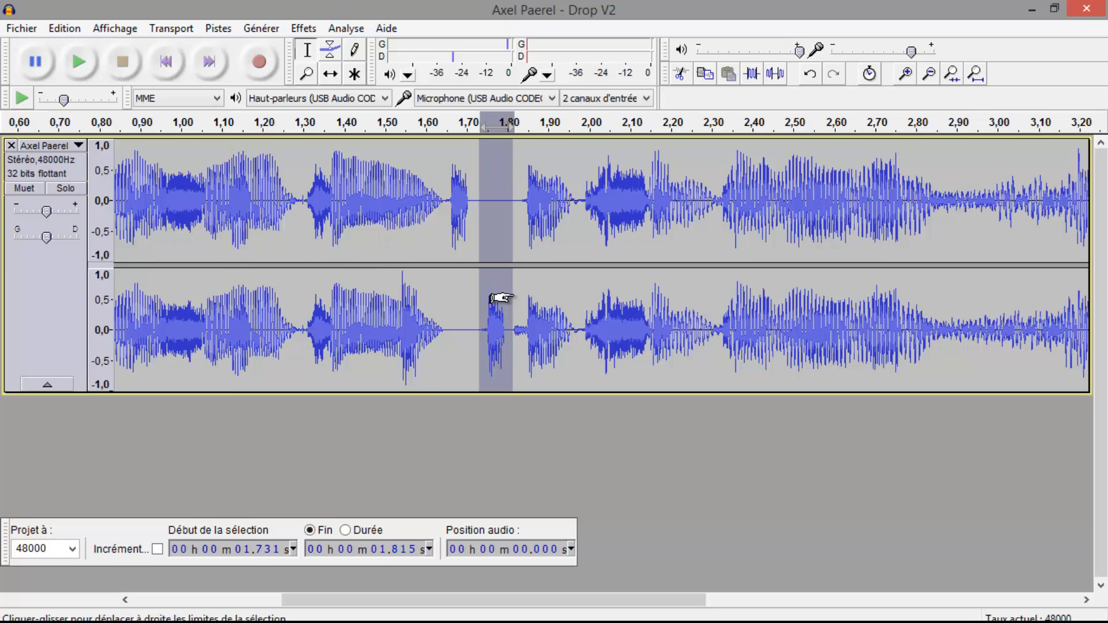
click(458, 295)
Place the cursor at about 1.28 s and play the chopped passage with the whole drop in view
click(405, 288)
click(297, 286)
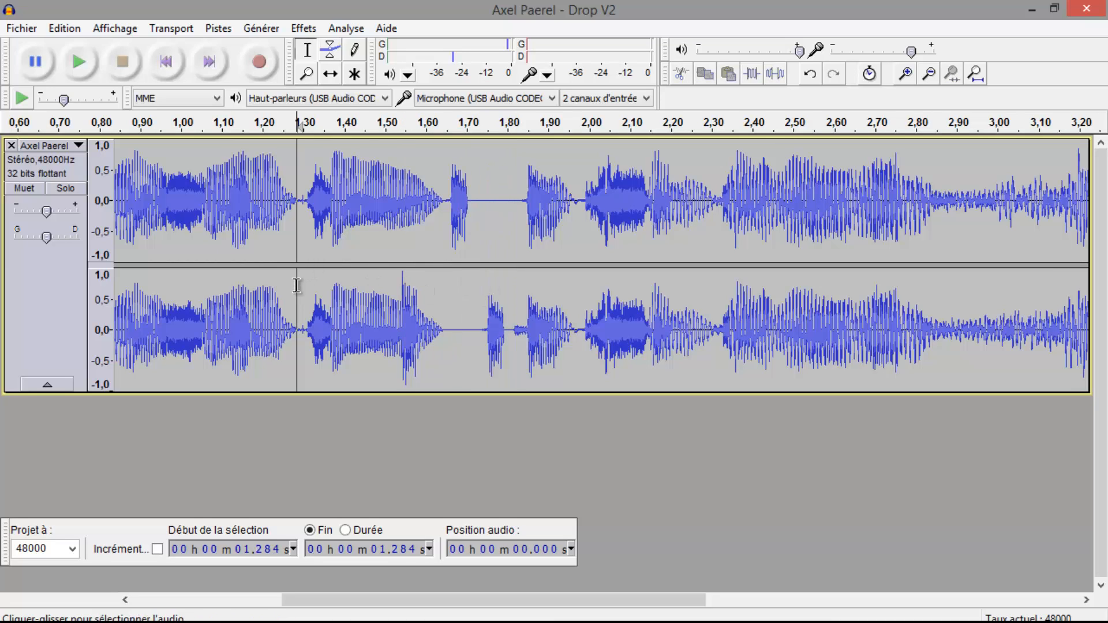
key(space)
key(ctrl+3)
key(ctrl+3)
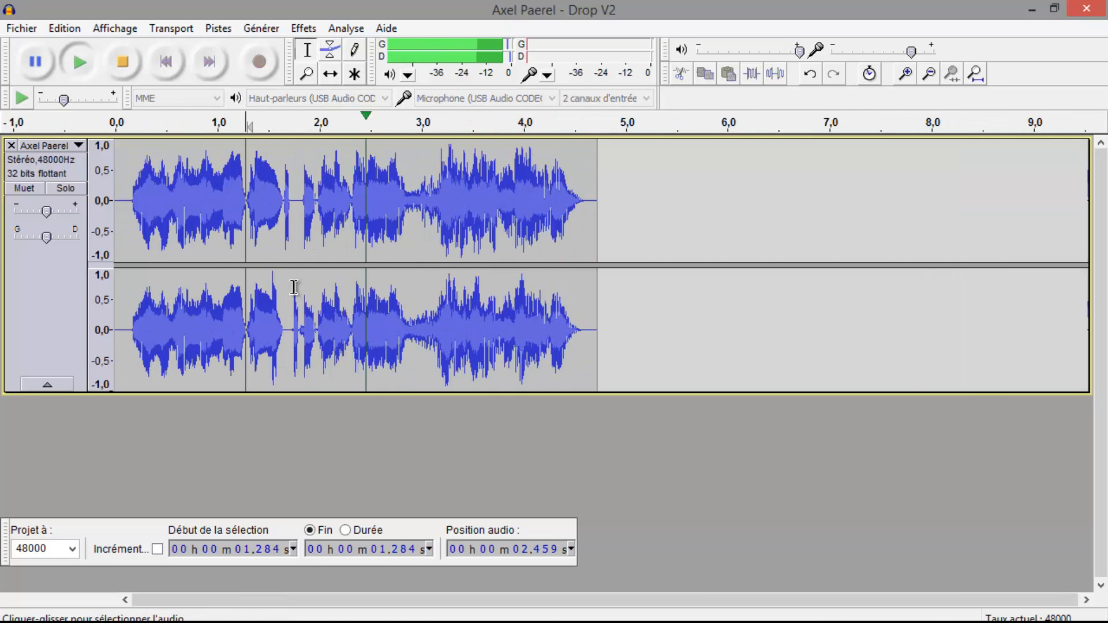
key(space)
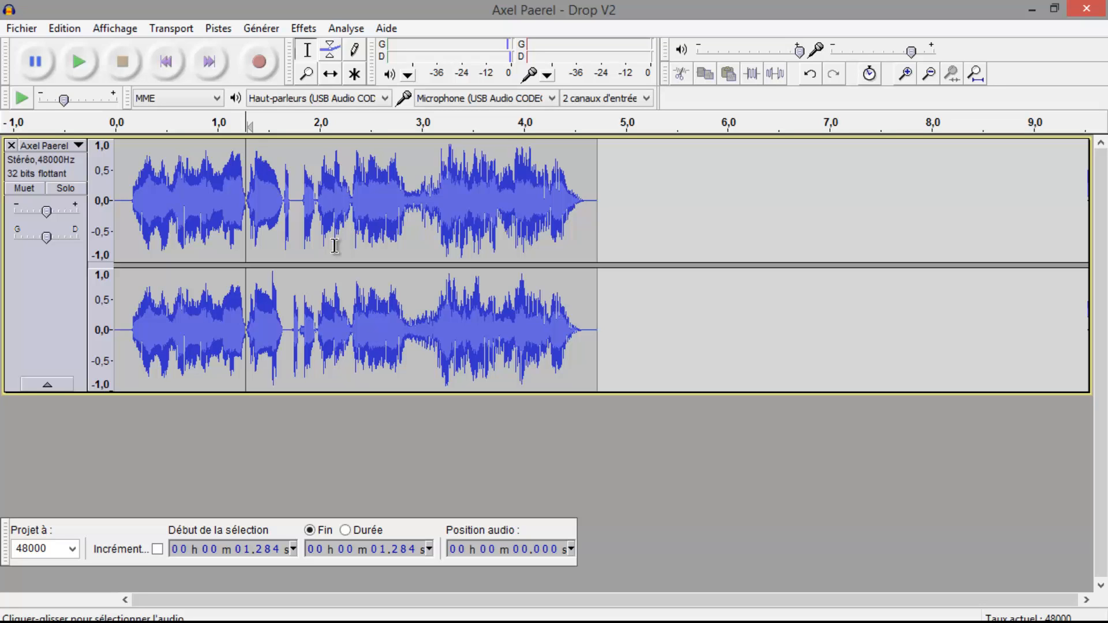
Place the cursor at about 1.93 s and play the track briefly from there
click(312, 192)
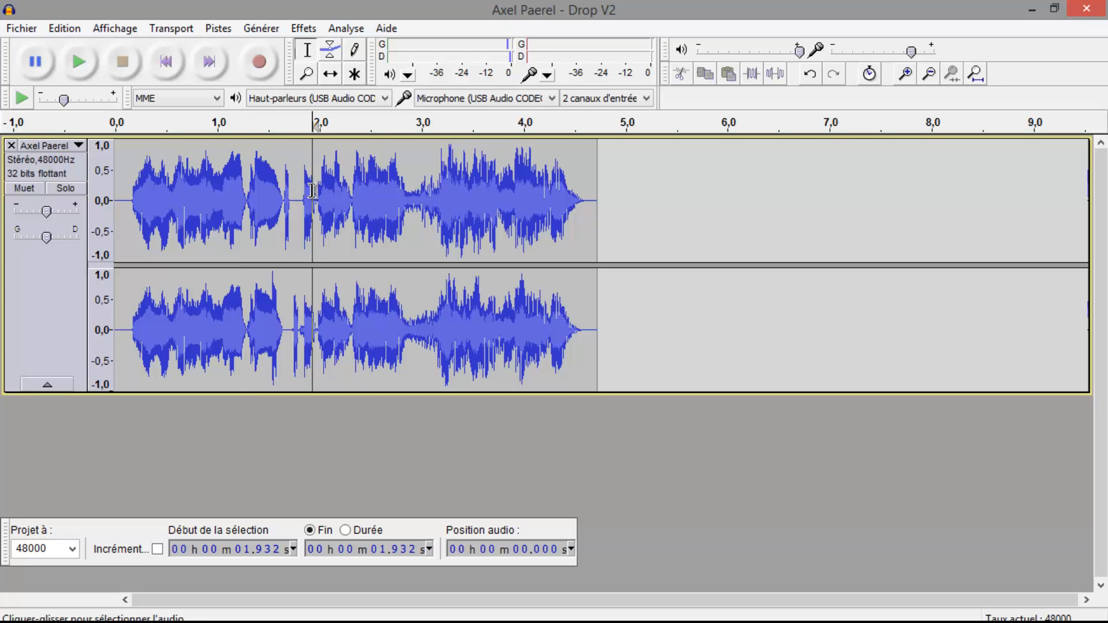
key(space)
Select the section from about 1.93 s to 2.99 s and play it
key(space)
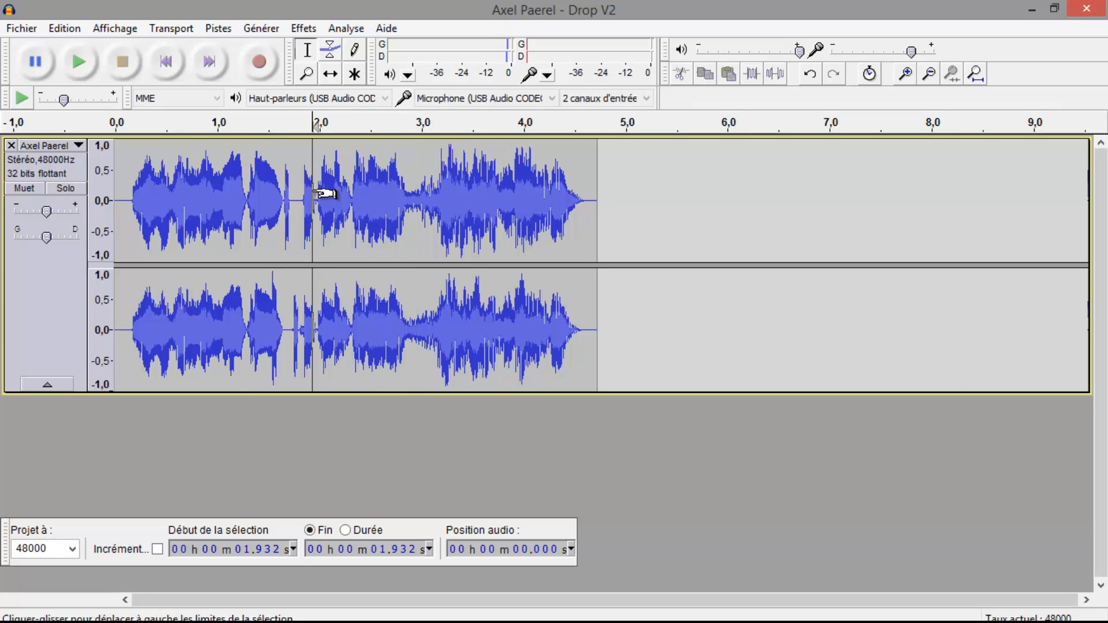
drag(314, 192, 420, 198)
key(space)
key(space)
key(space)
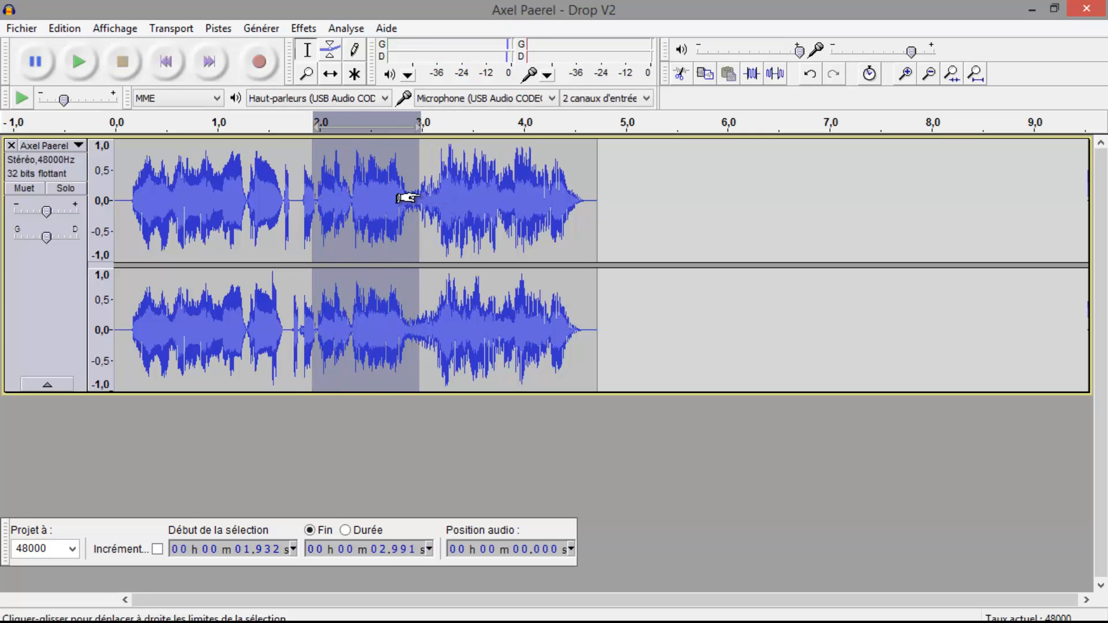
Place the cursor at about 2.80 s, before the final section, and play from there
click(410, 190)
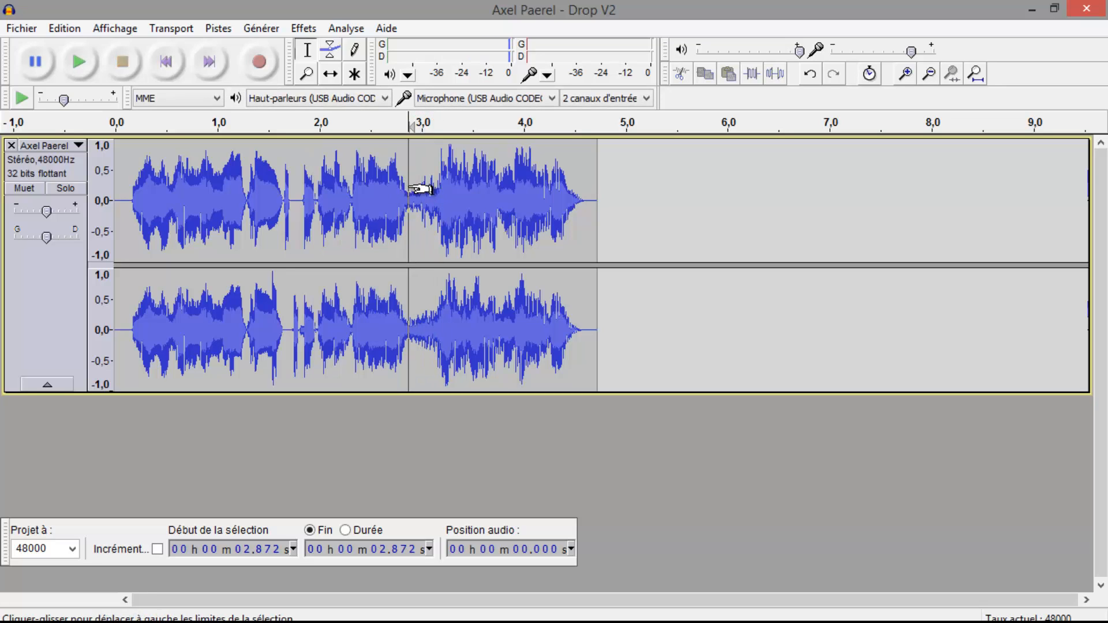
click(402, 195)
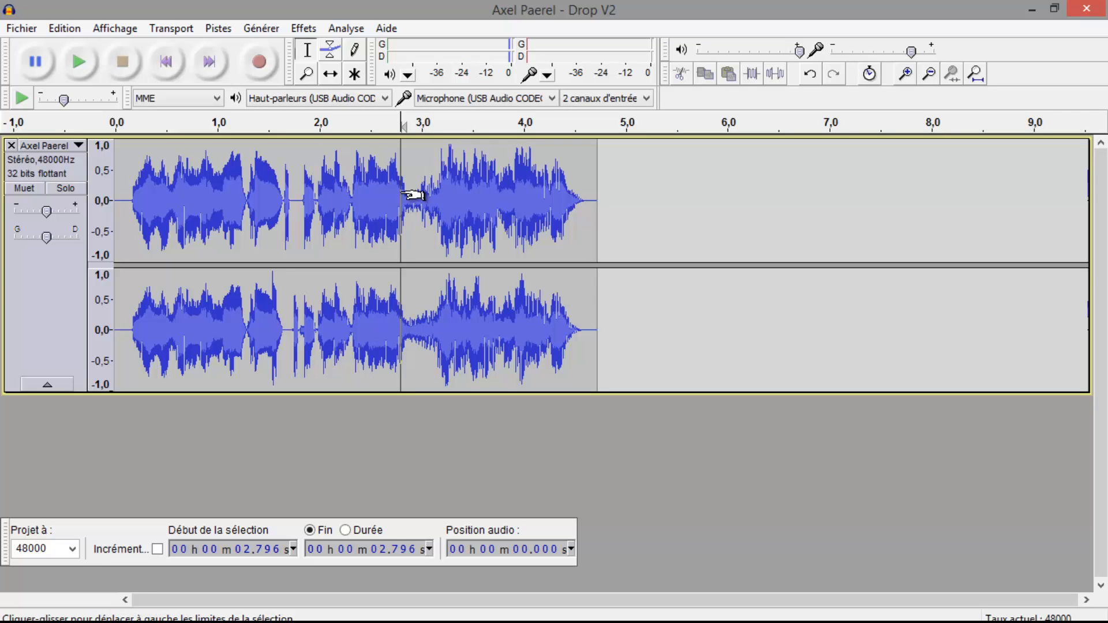
key(space)
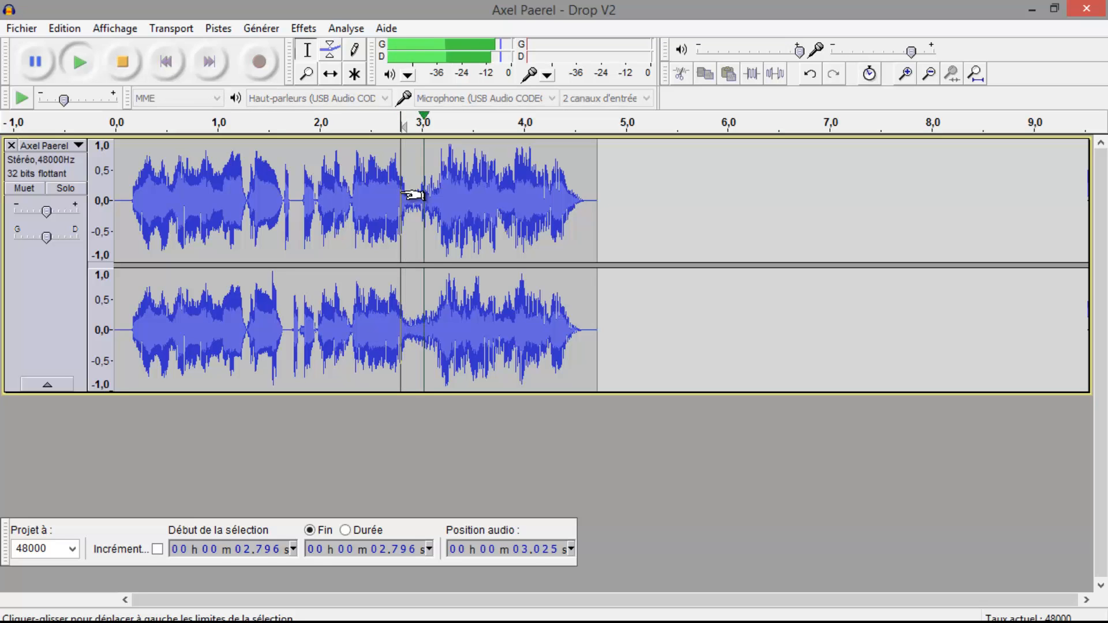
key(space)
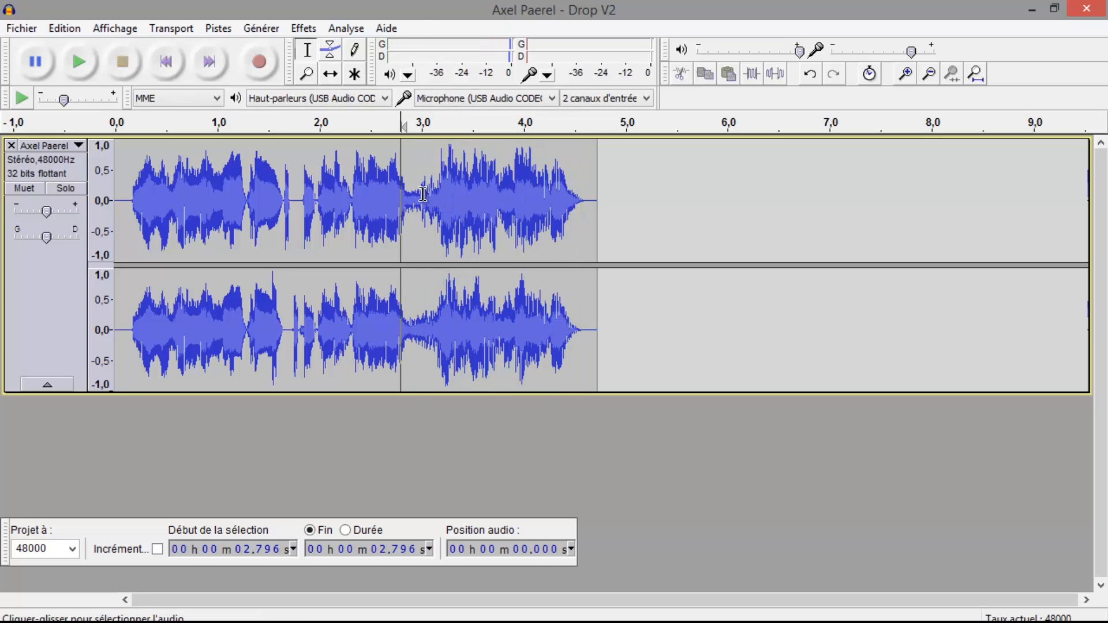
drag(422, 202, 603, 203)
click(597, 204)
click(301, 29)
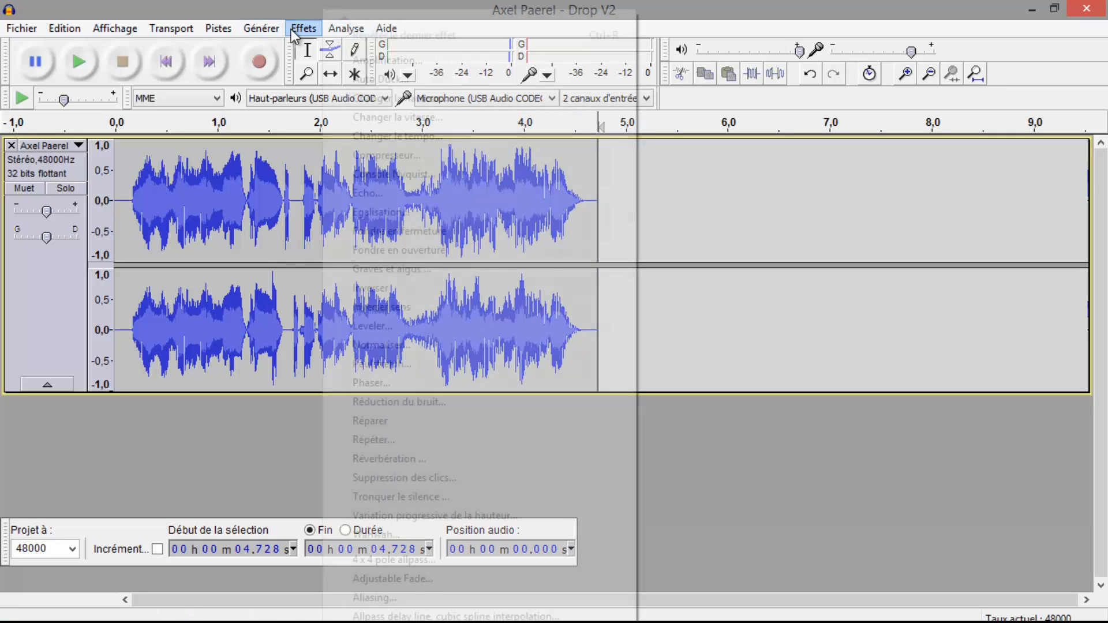
click(235, 463)
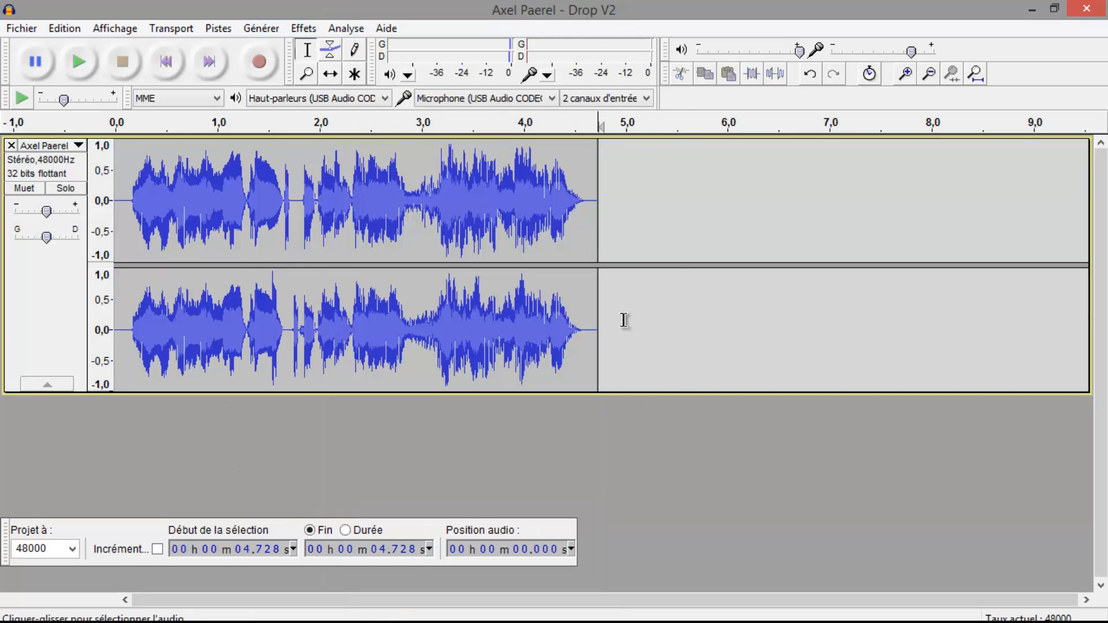
Select the ending from about 3.25 s to 5.03 s and apply the Comb Splitter effect with its preset band separation
drag(631, 317, 450, 243)
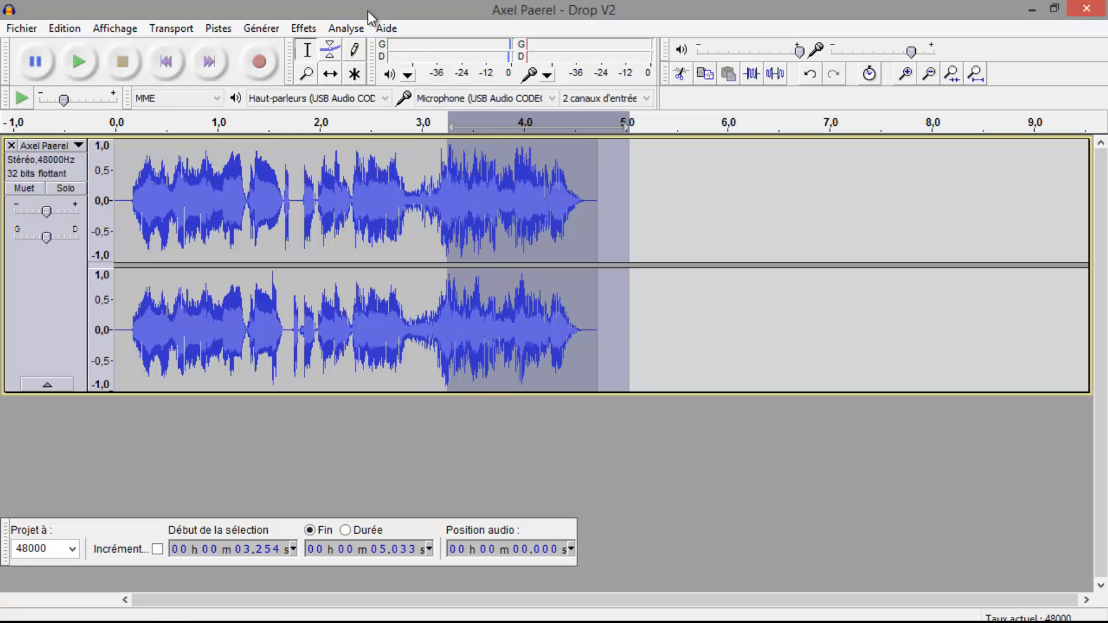
click(303, 28)
mouse_move(428, 621)
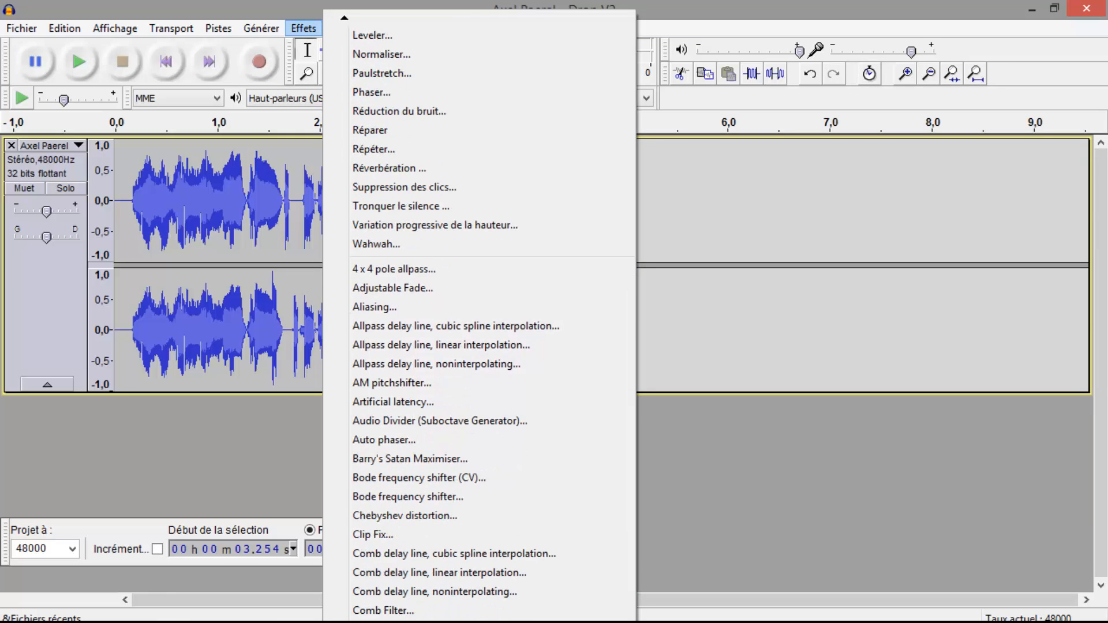
click(392, 611)
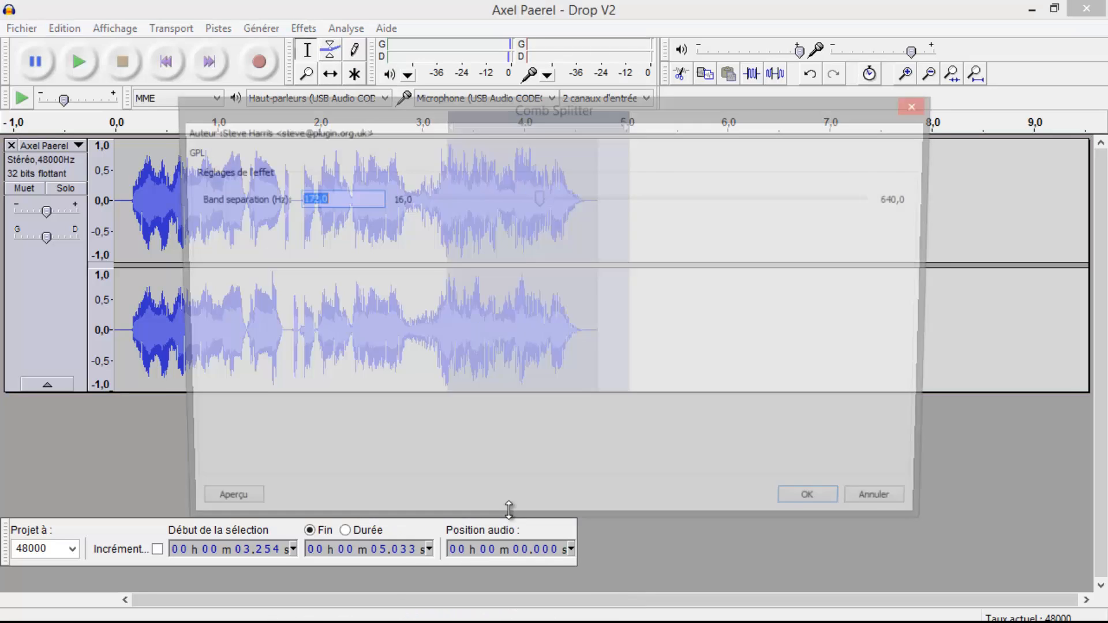
click(802, 508)
Play the processed ending, and play the track again from about 3.11 s to hear the effect
key(space)
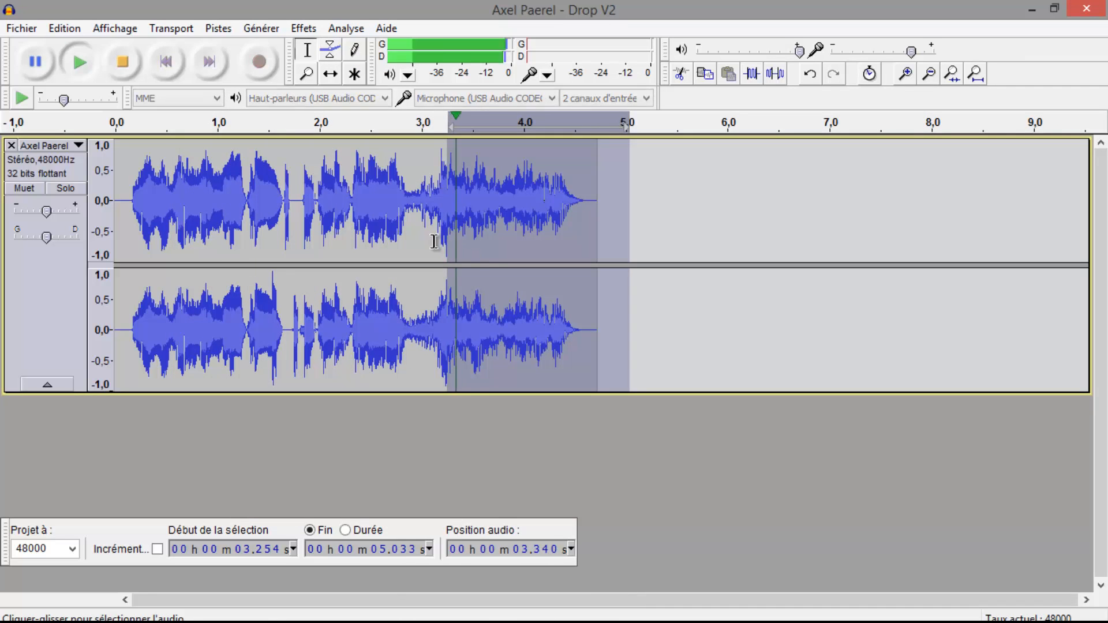
click(396, 220)
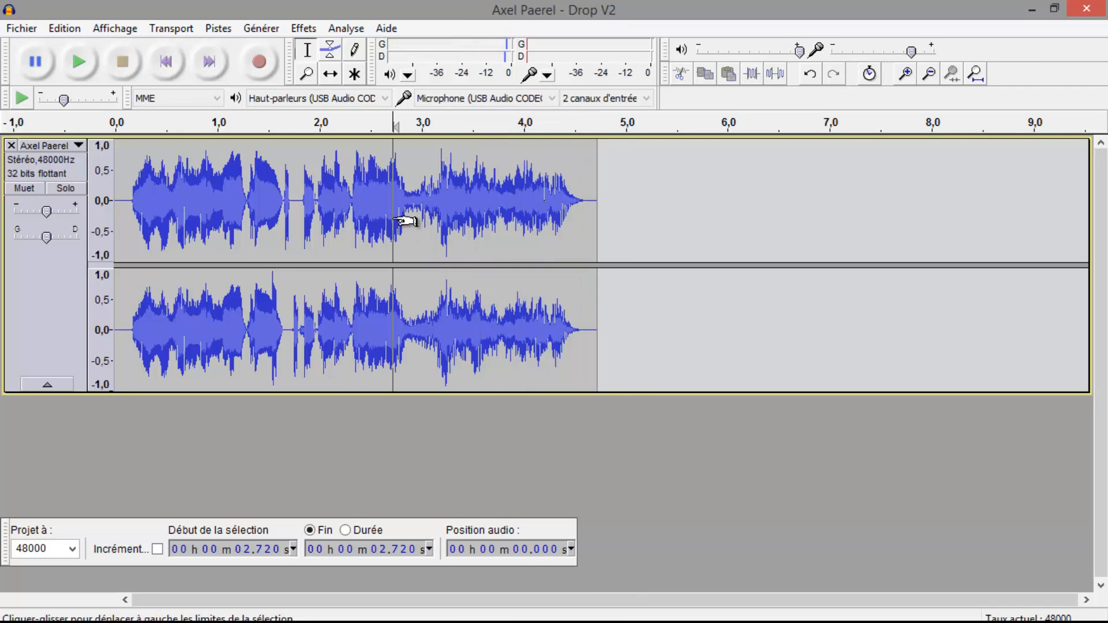
click(434, 225)
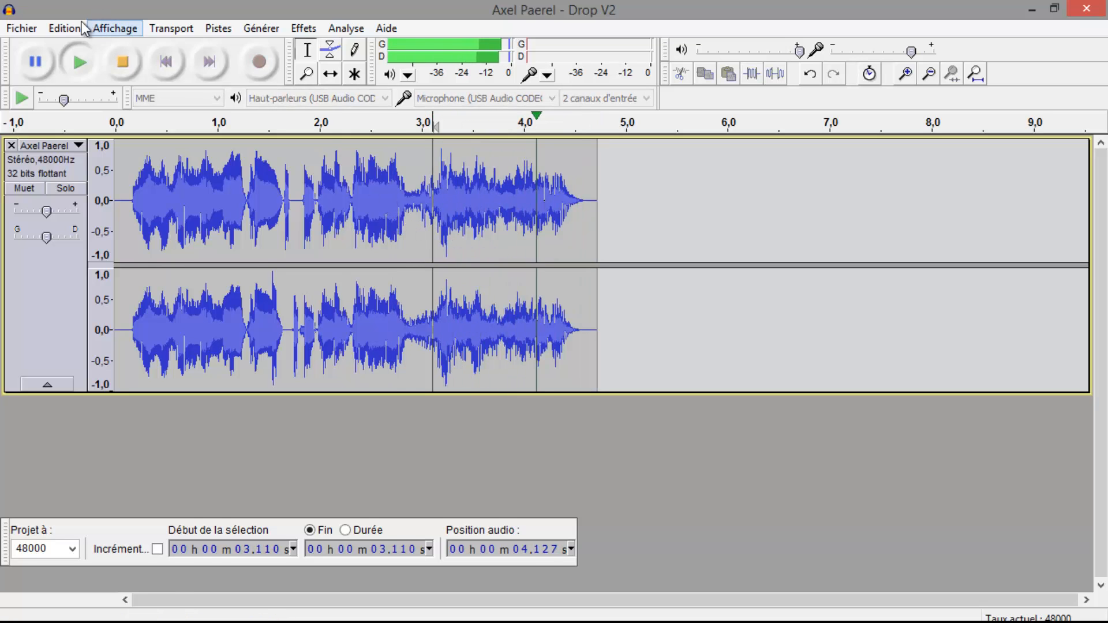
Undo the Comb Splitter effect and play the selected ending again for comparison
click(58, 29)
click(64, 46)
key(space)
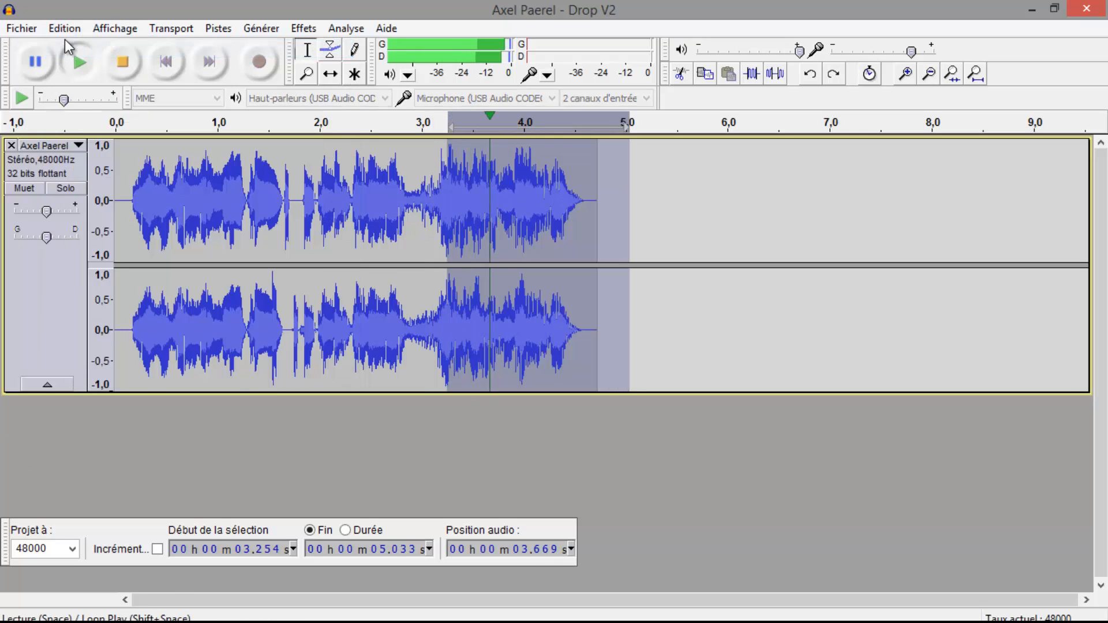
key(space)
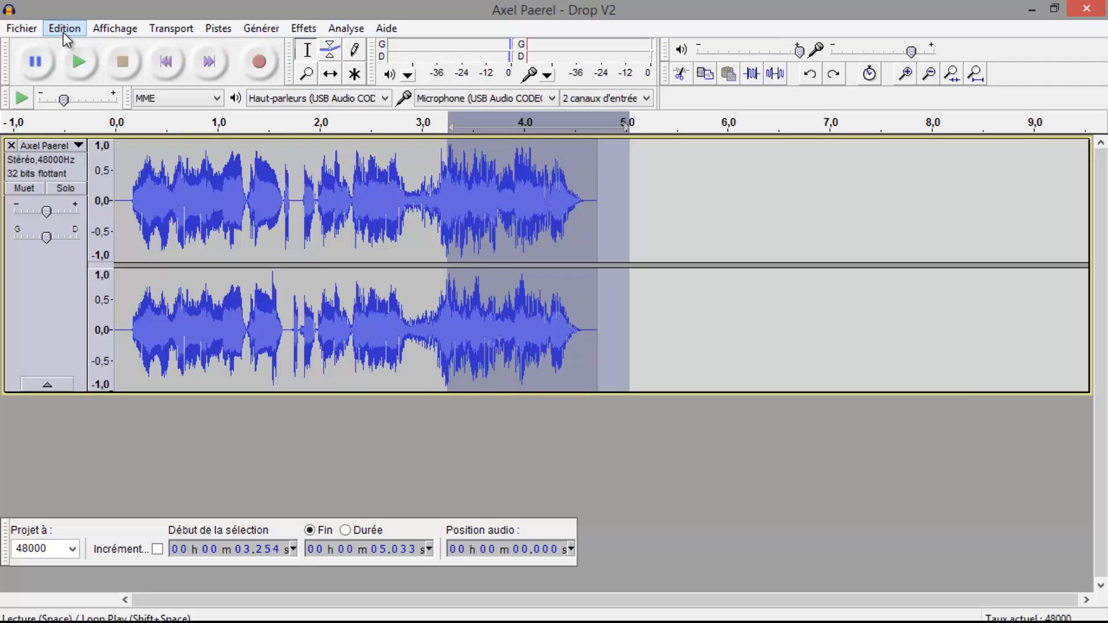
key(space)
key(space)
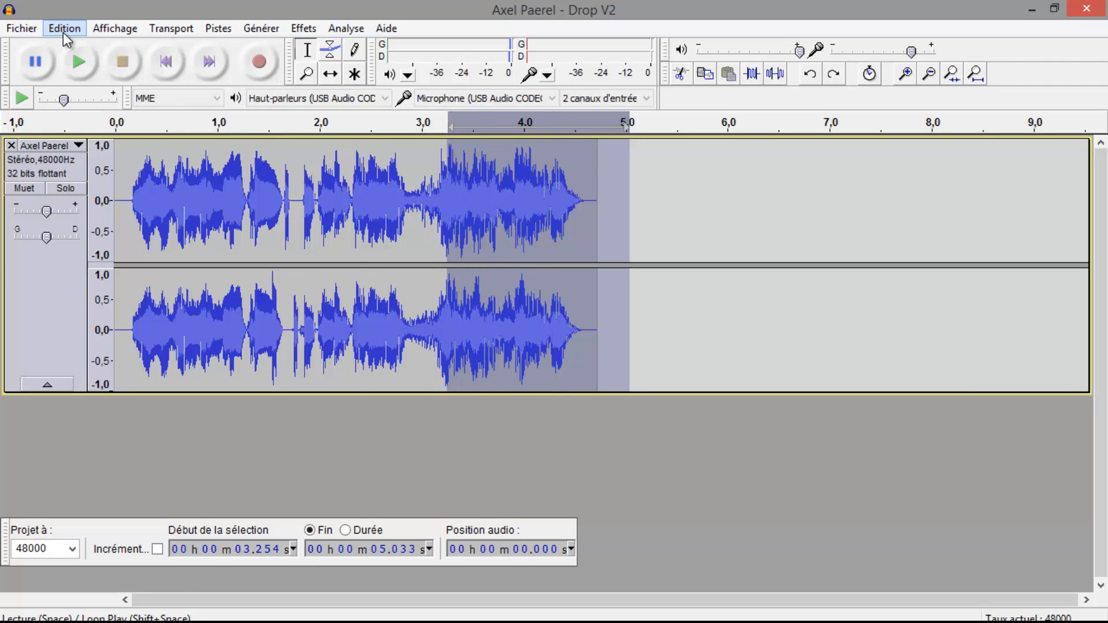
Step back through the undo history, past the imports and track removals, to the earlier Drop Monst track
click(64, 33)
click(65, 45)
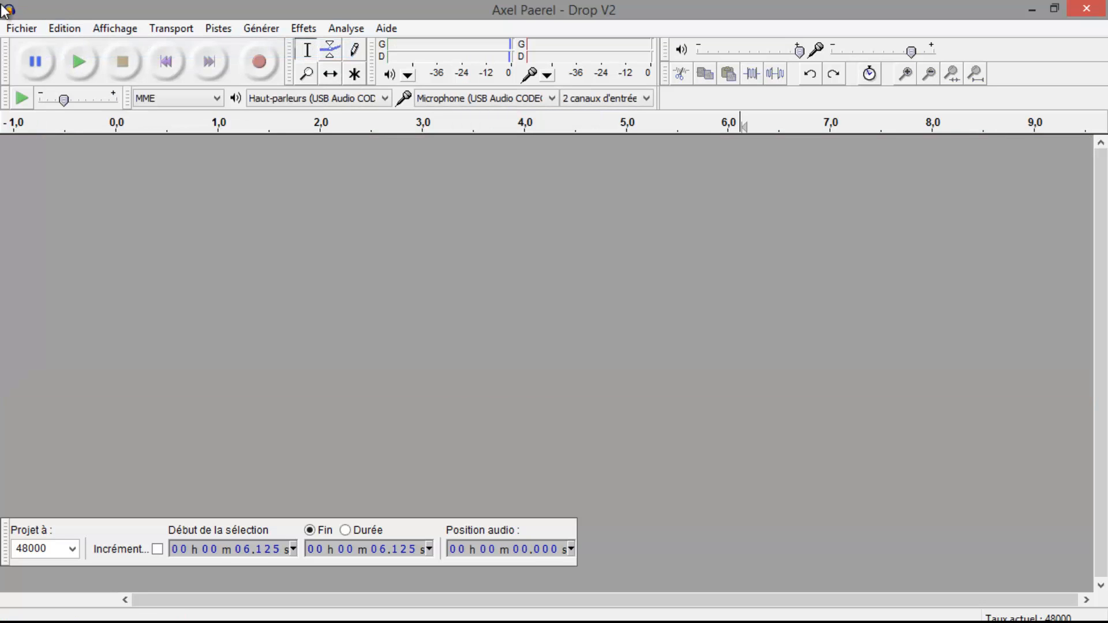
key(ctrl+y)
key(ctrl+z)
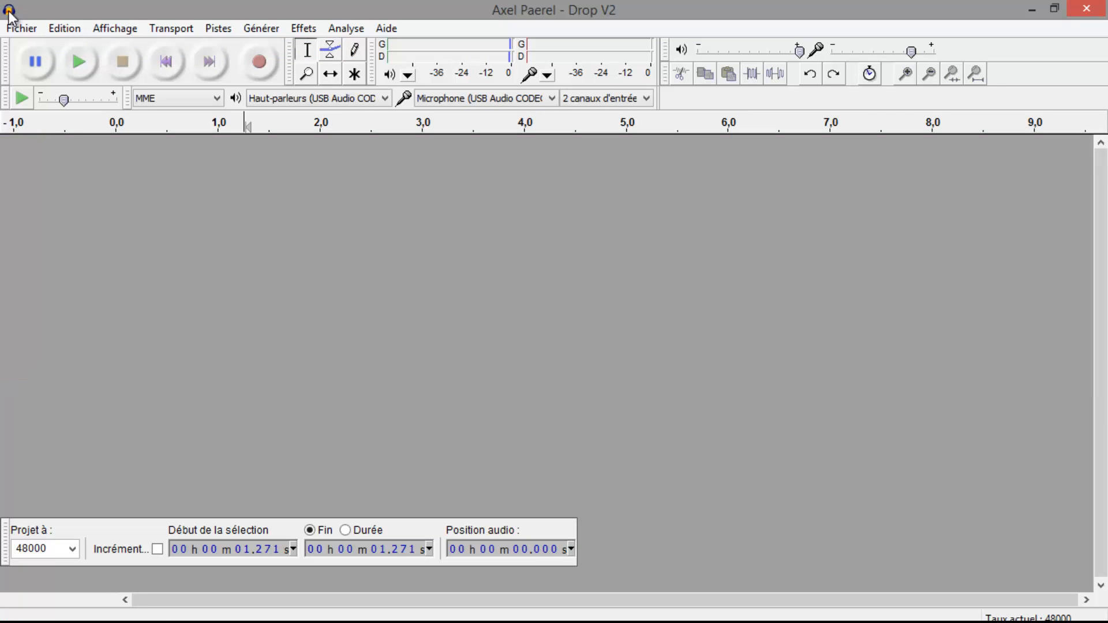
click(74, 28)
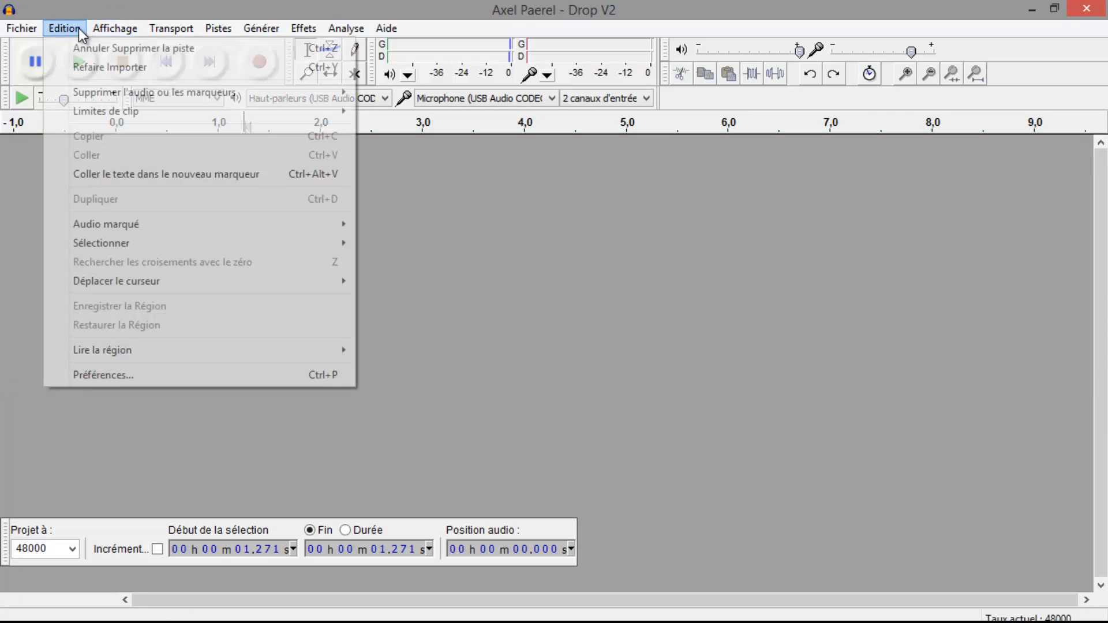
click(75, 49)
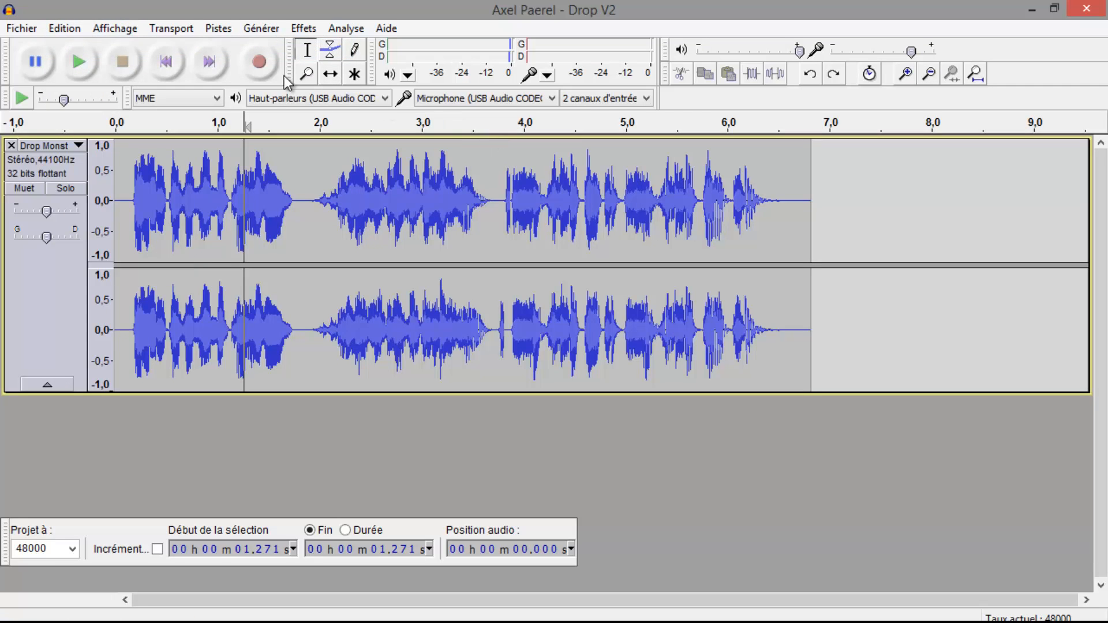
Redo the undone track removals and imports until the Drop V2 track is restored
click(79, 33)
click(75, 65)
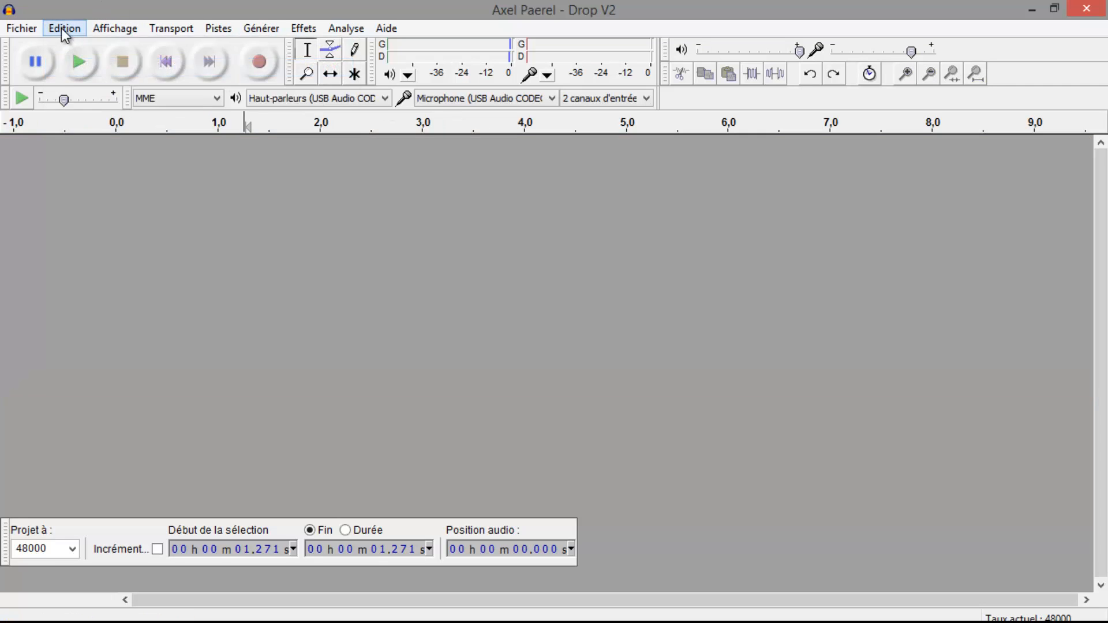
click(61, 27)
click(70, 49)
click(64, 29)
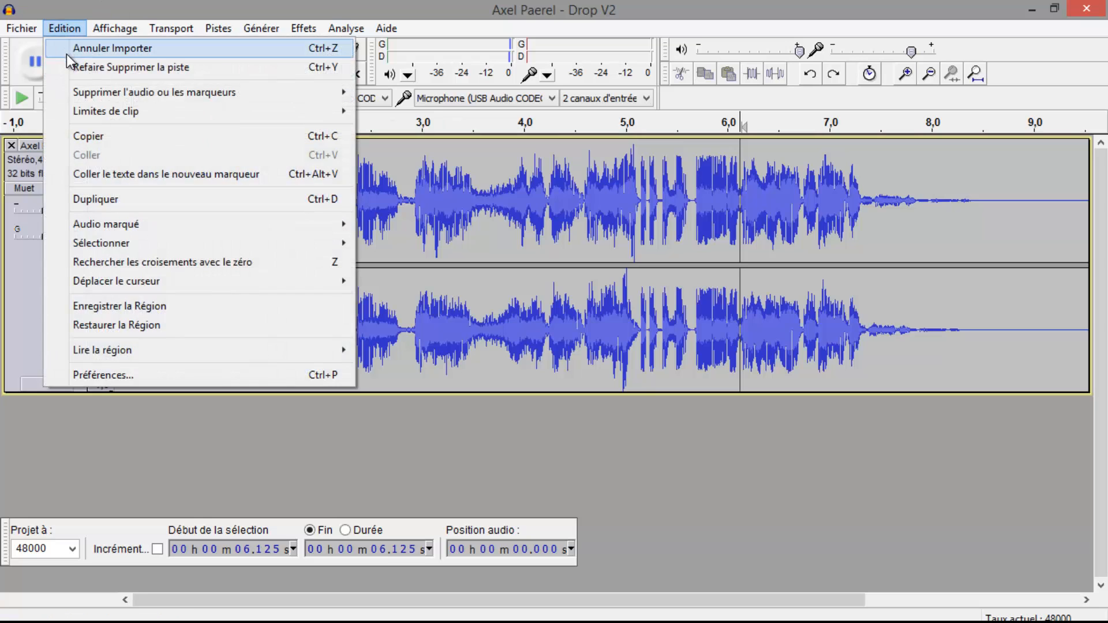
click(71, 63)
click(71, 27)
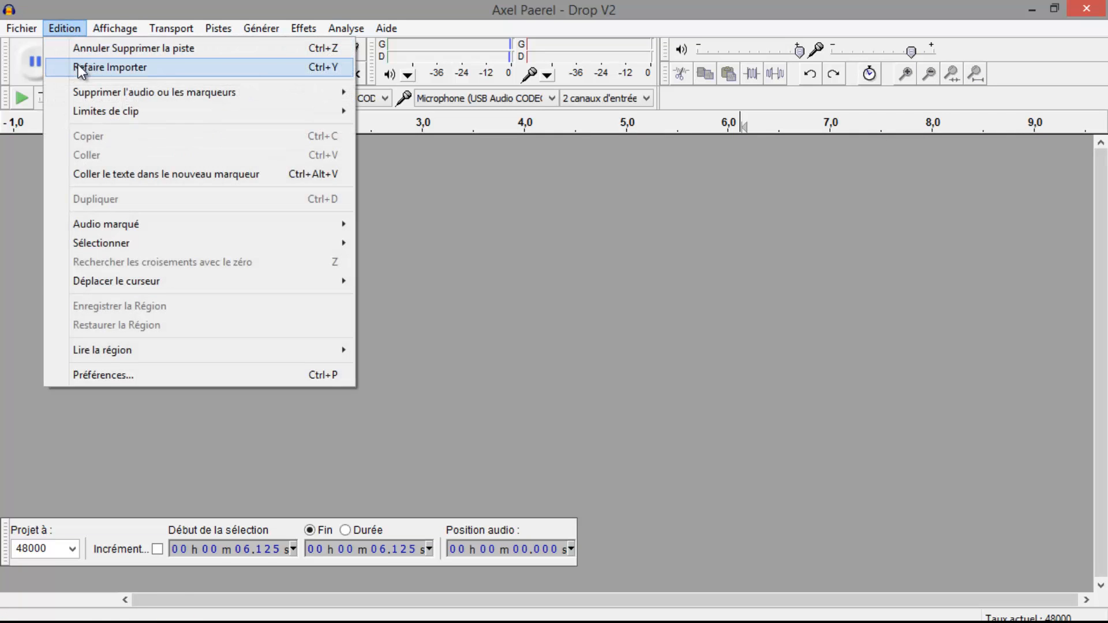
click(78, 65)
Play the selected ending, and select and play only its last part from about 4.04 s to 4.97 s
key(space)
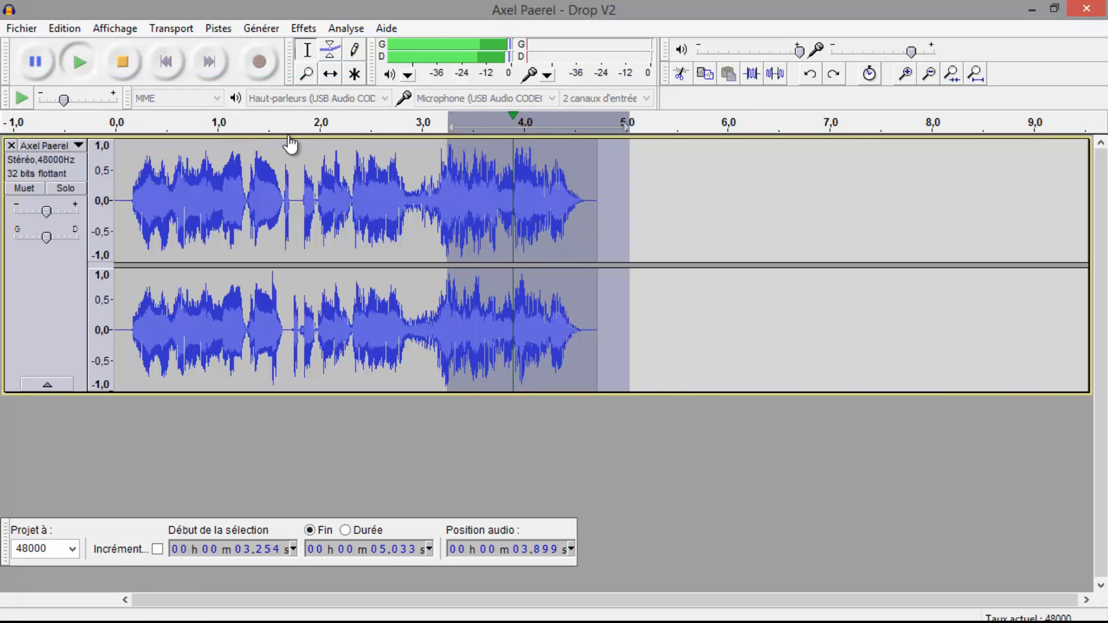
click(375, 165)
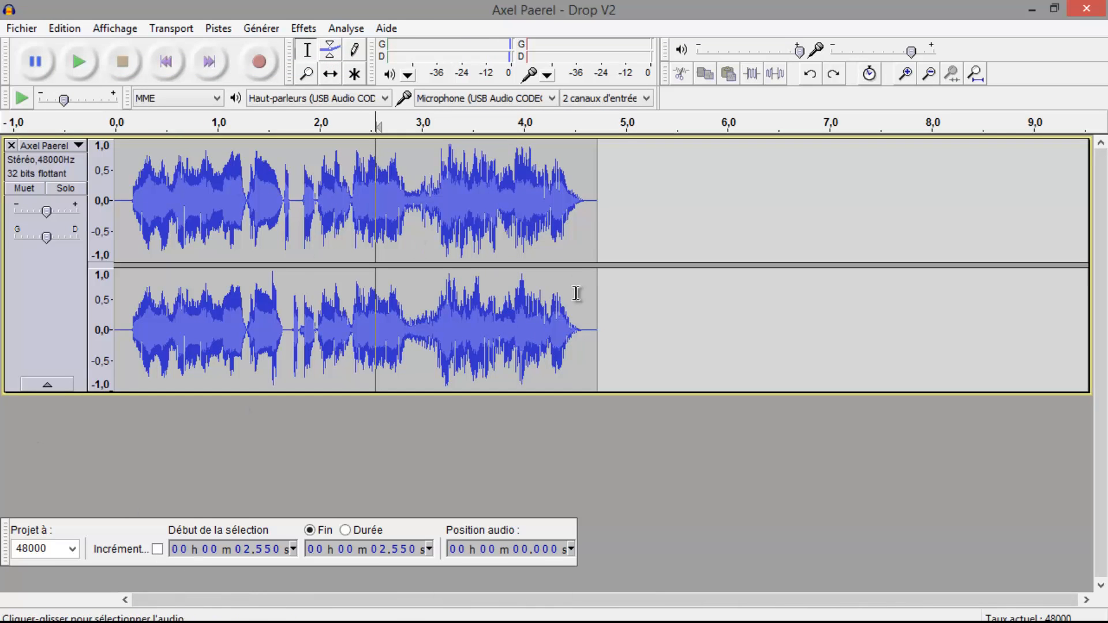
drag(623, 221, 529, 238)
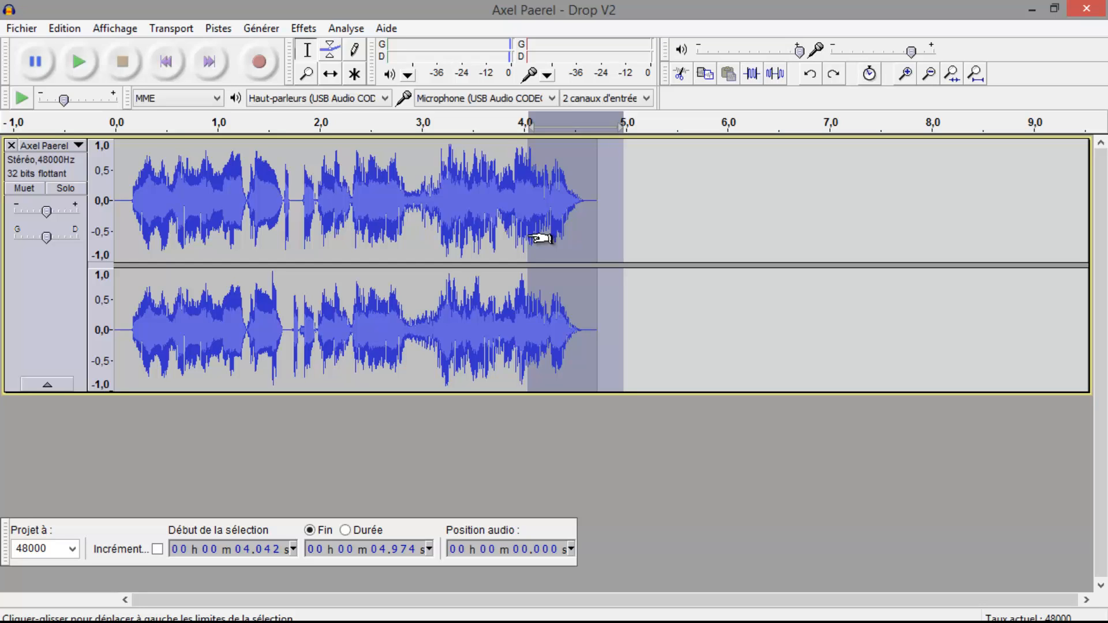
key(space)
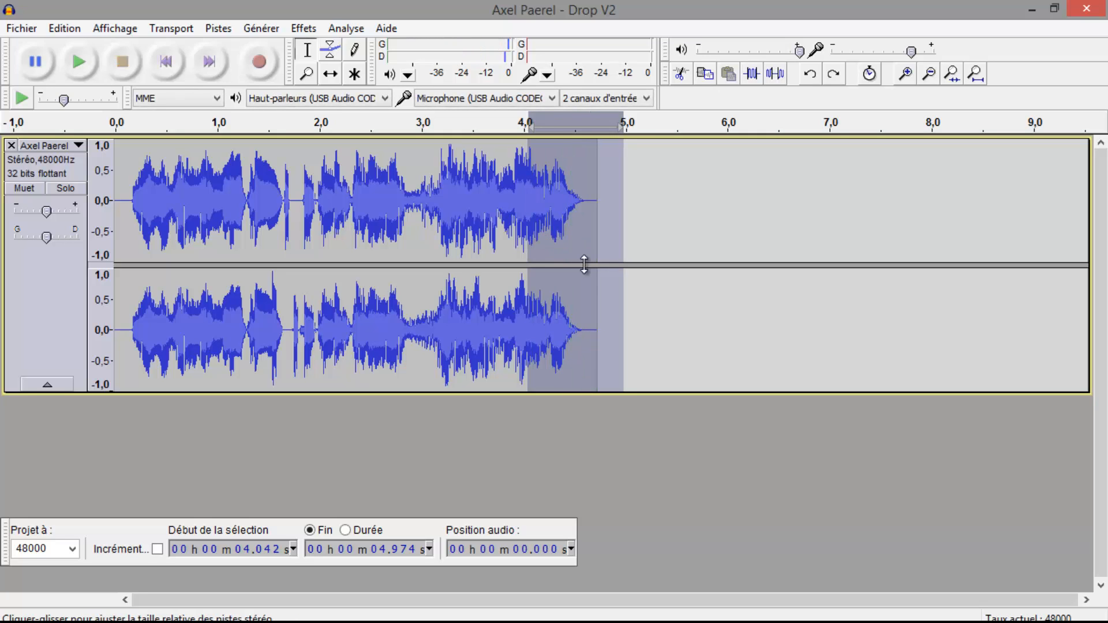
Select the whole drop from 0 to about 5.69 s, play it, and return the cursor to the start
click(646, 246)
drag(697, 225, 3, 279)
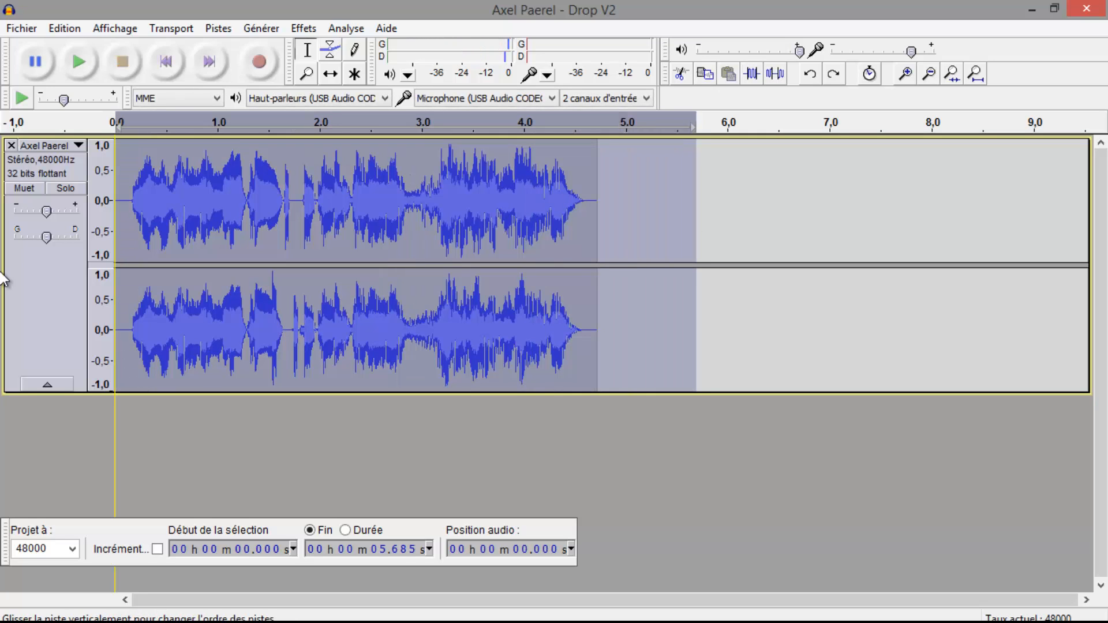
key(space)
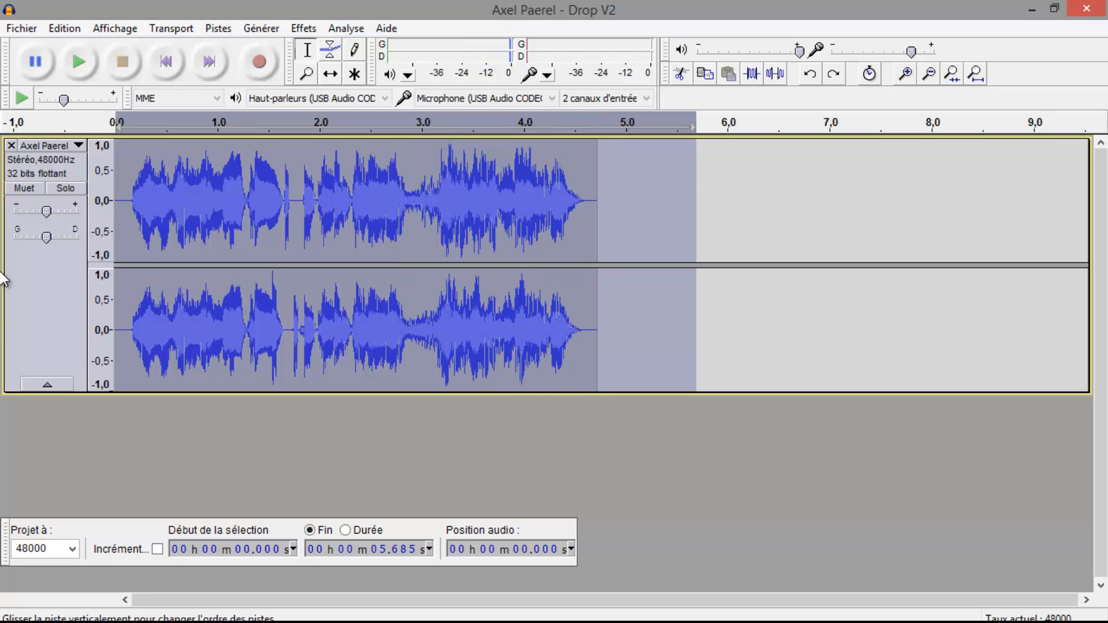
click(331, 460)
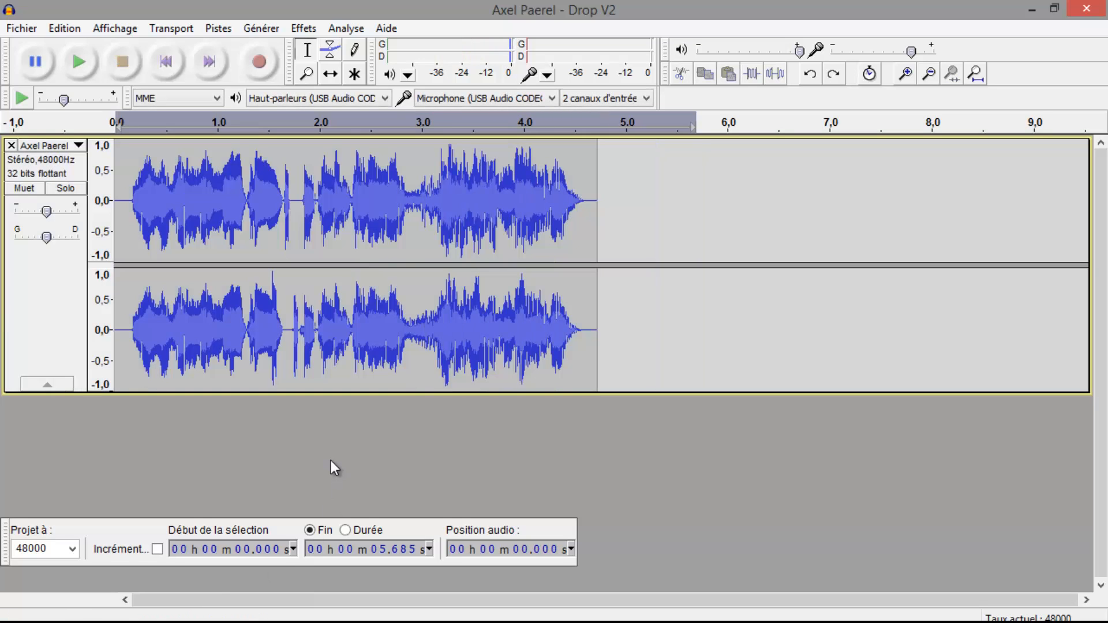
key(Home)
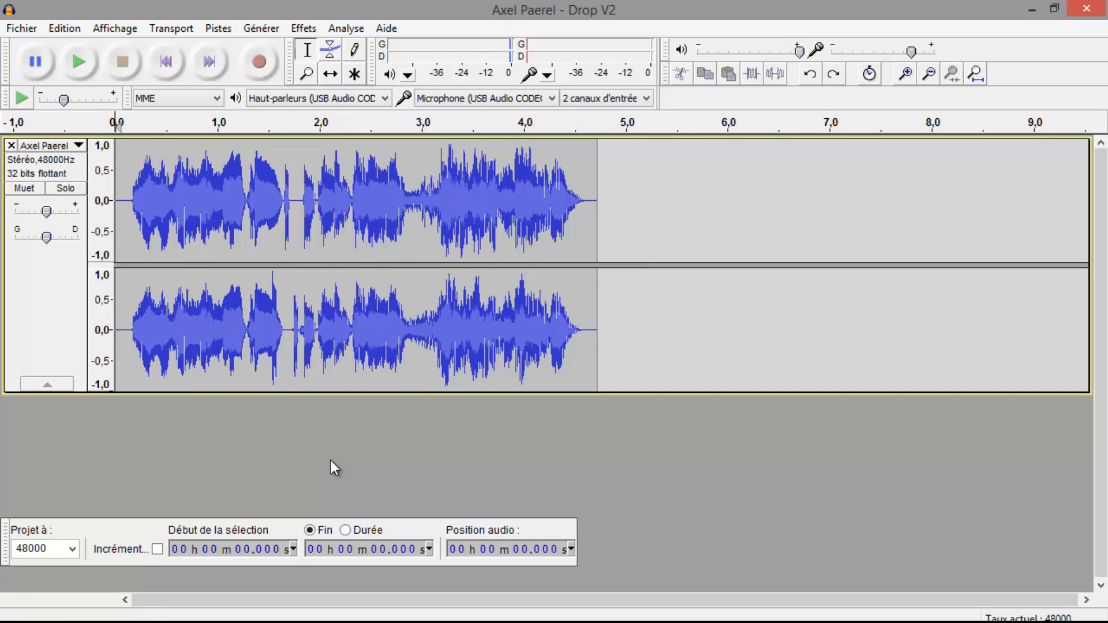